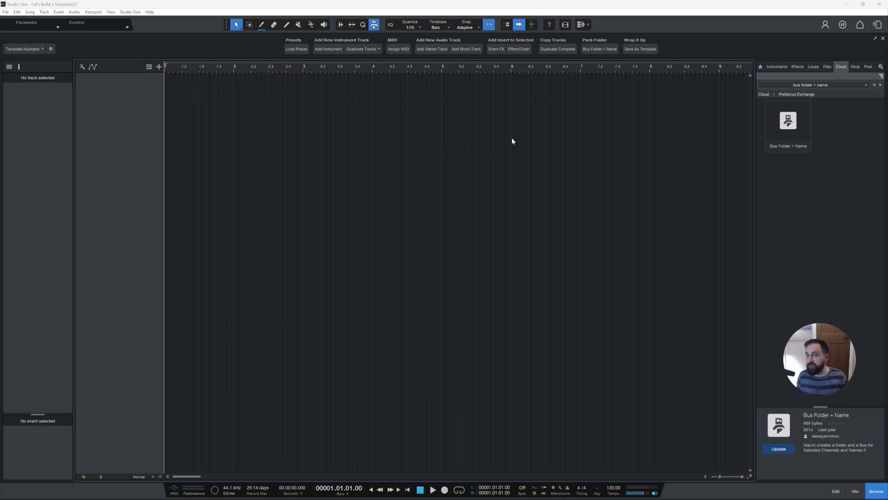
Step: Add a Zebra2 instrument track to the song and load the BL Junkie preset from the Lazarus 4 folder
{"action": "left_click", "coordinate": [777, 67]}
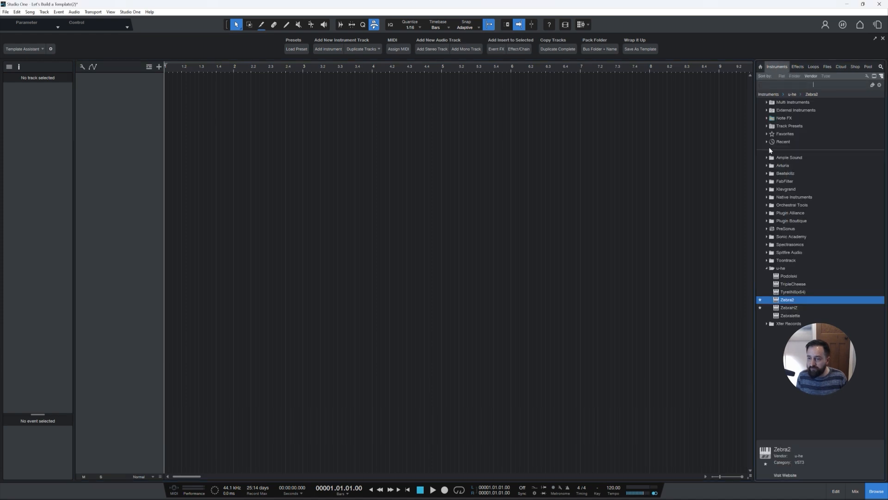
{"action": "left_click_drag", "start_coordinate": [783, 302], "coordinate": [166, 162]}
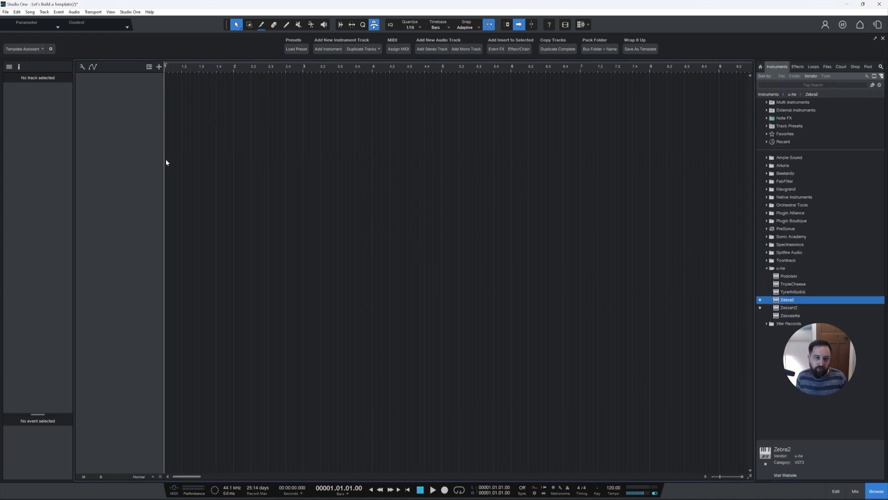
{"action": "left_click", "coordinate": [330, 101]}
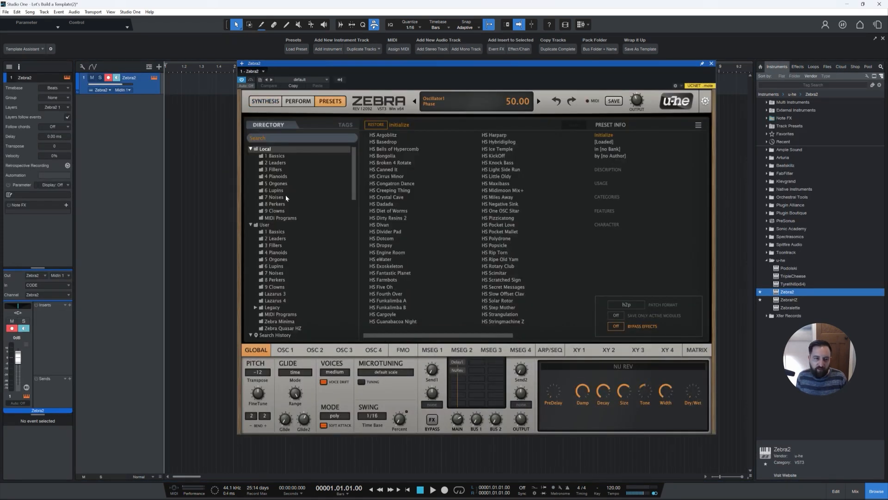
{"action": "left_click", "coordinate": [275, 300]}
{"action": "left_click", "coordinate": [379, 259]}
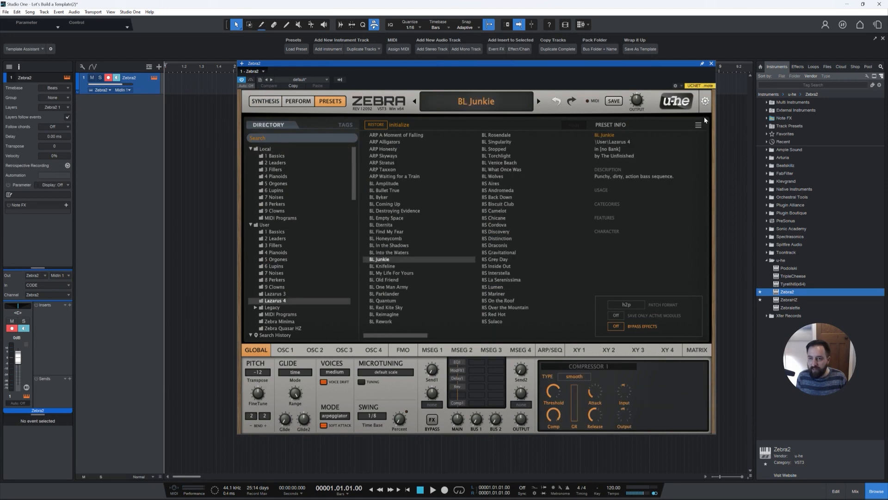
{"action": "left_click", "coordinate": [711, 64]}
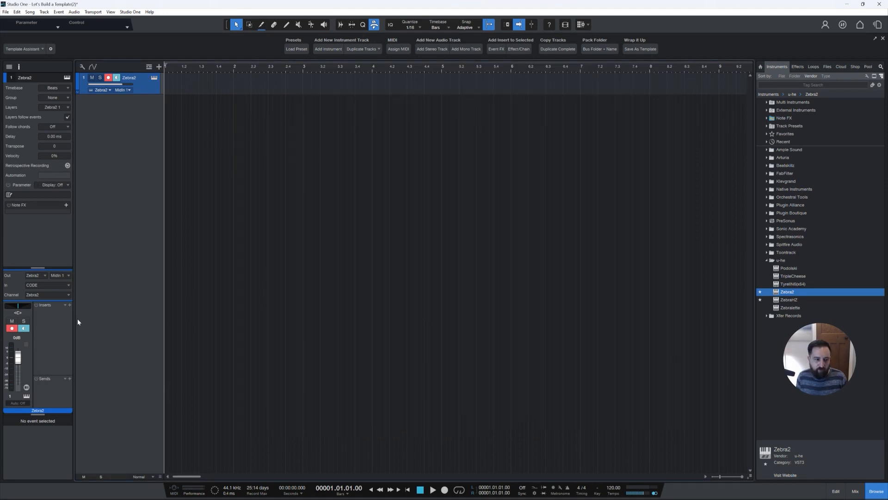
Step: Insert Pro EQ on the Zebra2 channel
{"action": "left_click", "coordinate": [70, 305]}
{"action": "type", "text": "eq"}
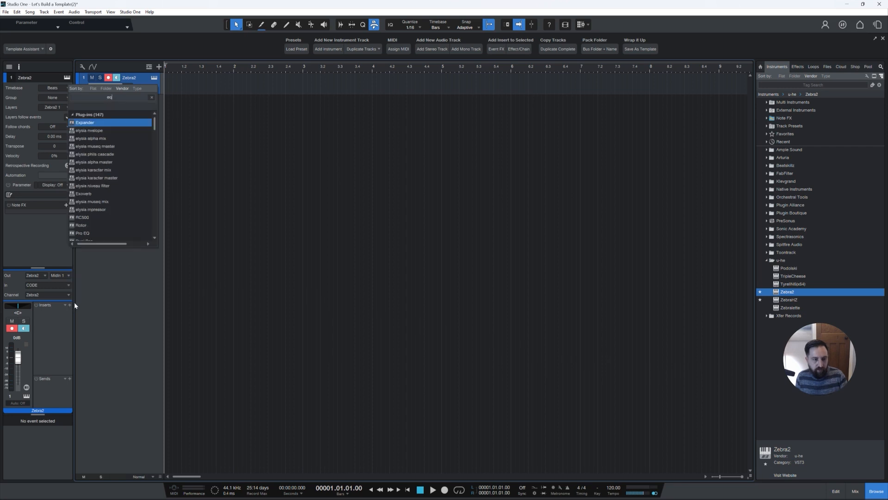
{"action": "key", "text": "Return"}
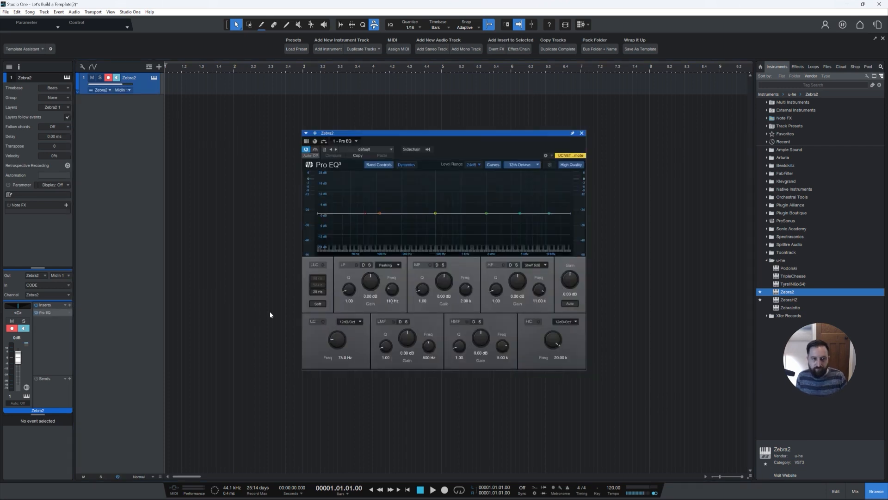
Step: Review the subfolder choices for storing the Zebra2 track as a track preset, and close the dialog and Pro EQ window without saving
{"action": "right_click", "coordinate": [152, 88]}
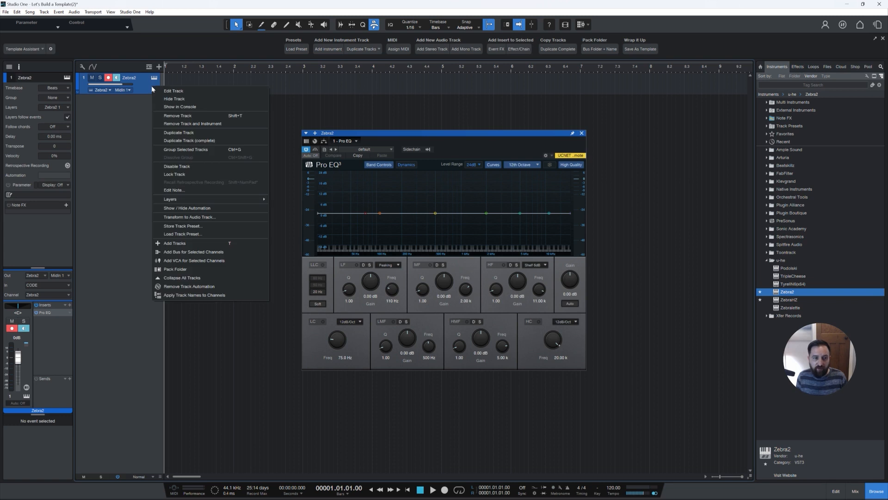
{"action": "left_click", "coordinate": [216, 223]}
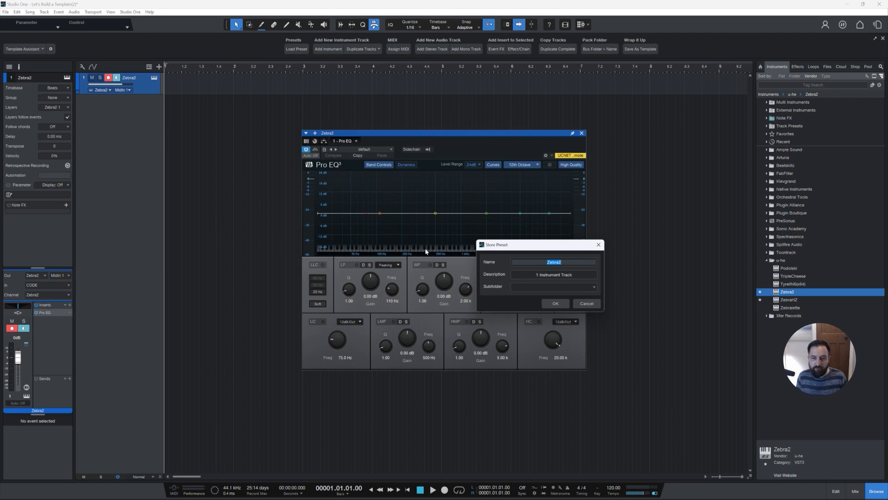
{"action": "left_click_drag", "start_coordinate": [501, 246], "coordinate": [417, 205]}
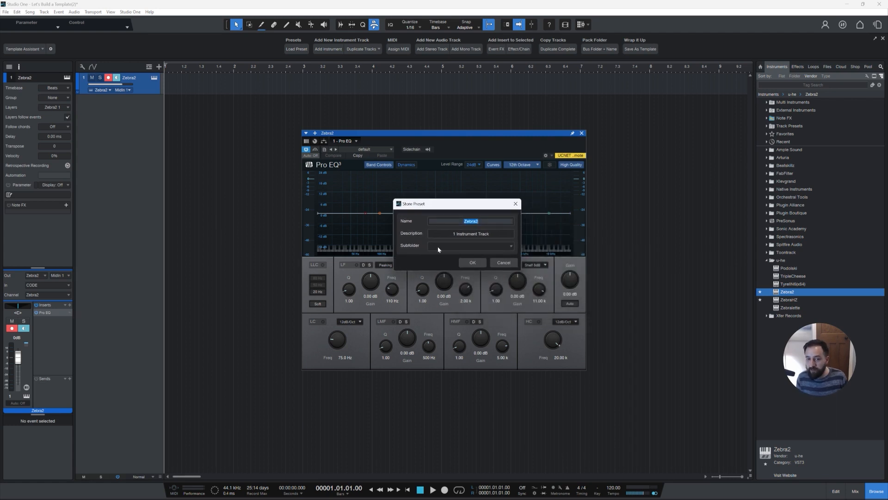
{"action": "left_click", "coordinate": [509, 246]}
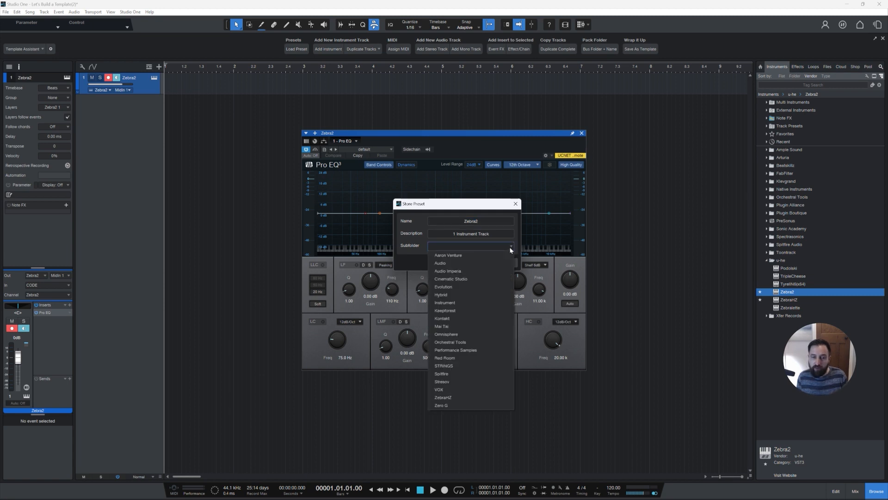
{"action": "left_click", "coordinate": [491, 203]}
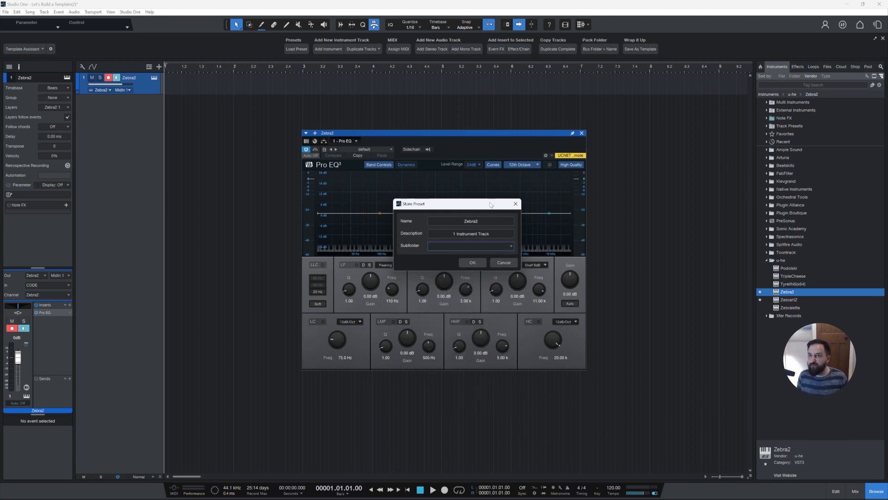
{"action": "left_click", "coordinate": [515, 203]}
{"action": "left_click", "coordinate": [581, 133]}
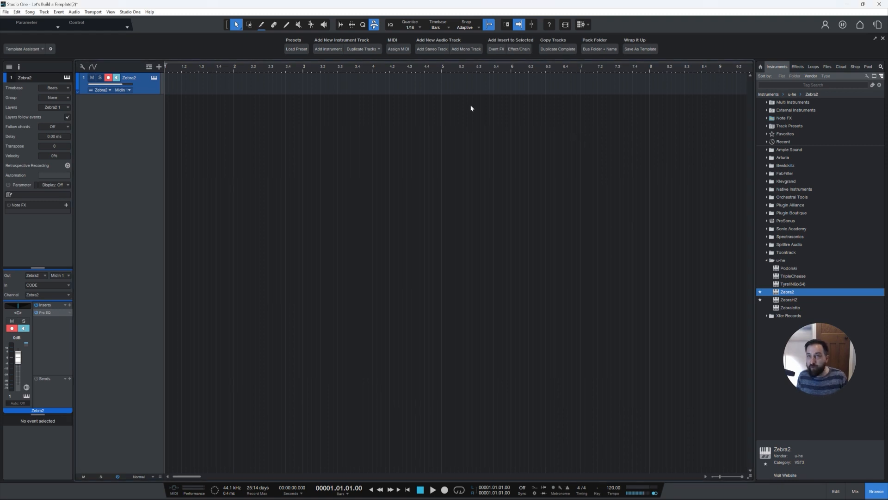
Step: Load the Abbey Road Strings track preset from the Spitfire folder and expand its folder track to inspect the contained tracks
{"action": "left_click", "coordinate": [299, 50]}
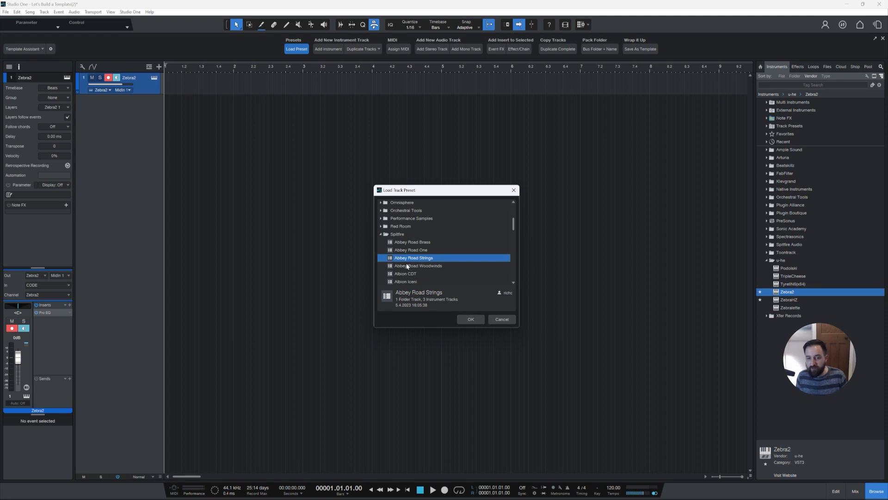
{"action": "left_click", "coordinate": [467, 321]}
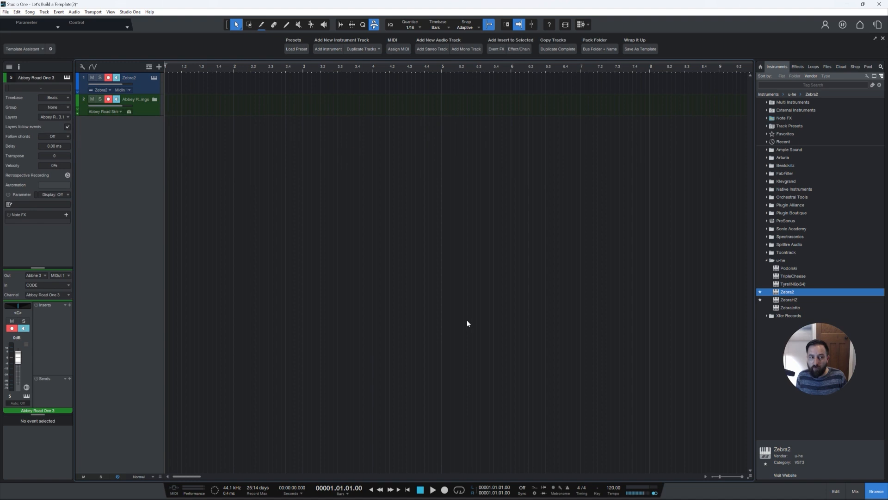
{"action": "left_click", "coordinate": [156, 99]}
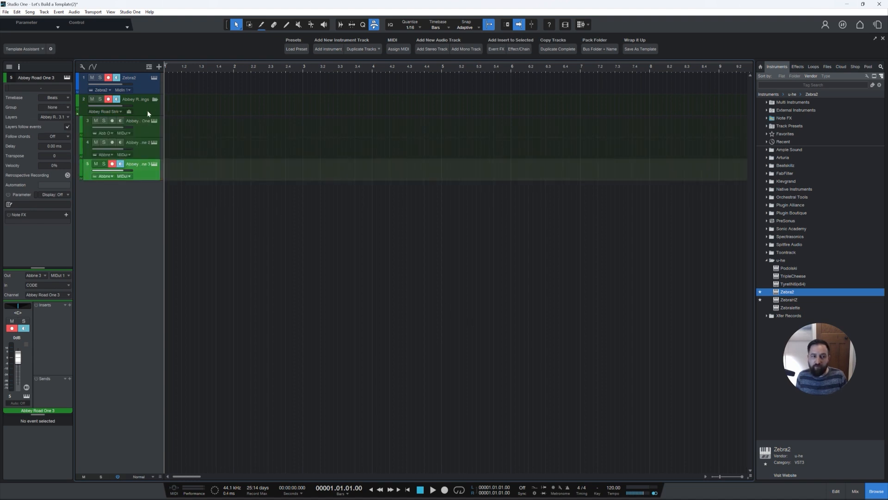
{"action": "left_click", "coordinate": [146, 129]}
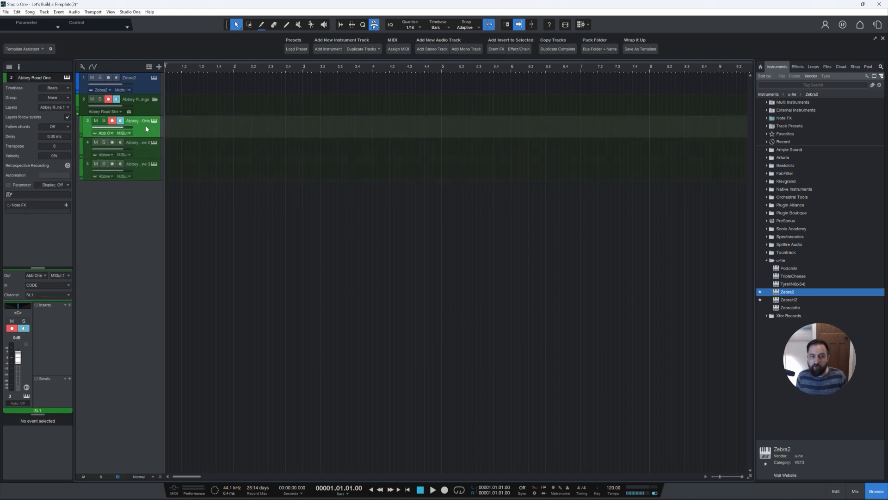
{"action": "left_click", "coordinate": [142, 152]}
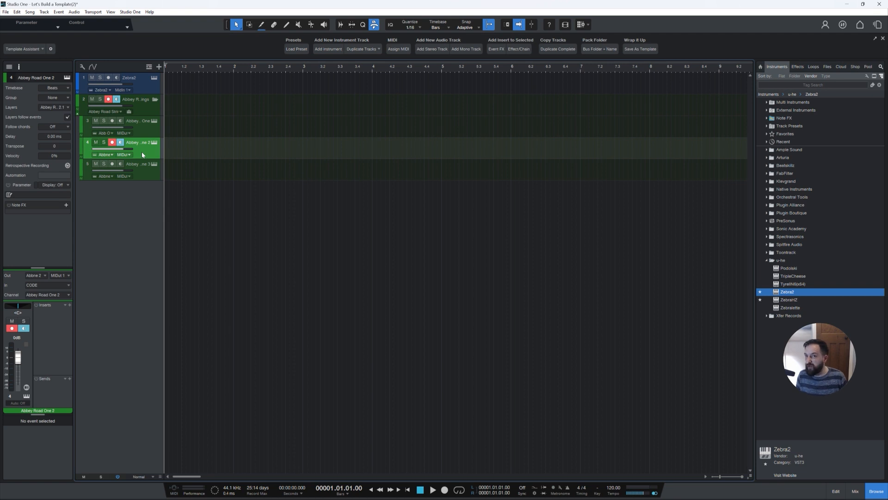
Step: Remove the Zebra2 and Abbey Road tracks together with their instruments, and the leftover Abbey Road Strings bus channel
{"action": "right_click", "coordinate": [149, 87]}
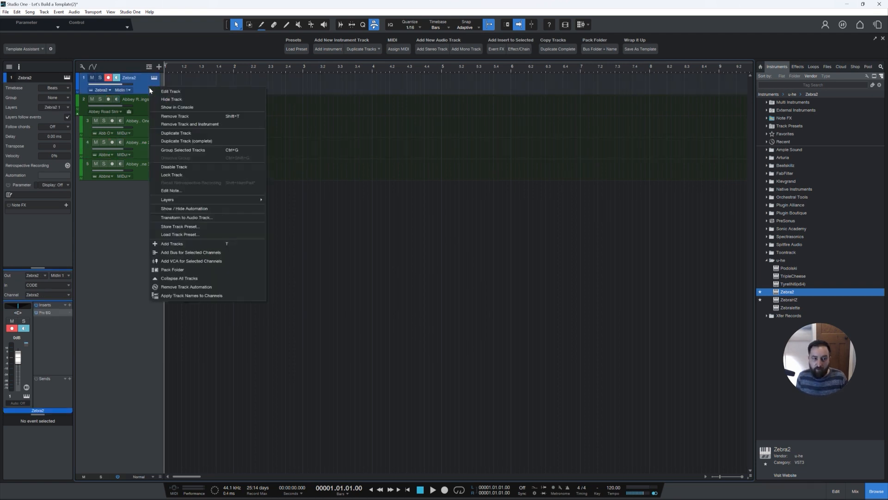
{"action": "left_click", "coordinate": [186, 124]}
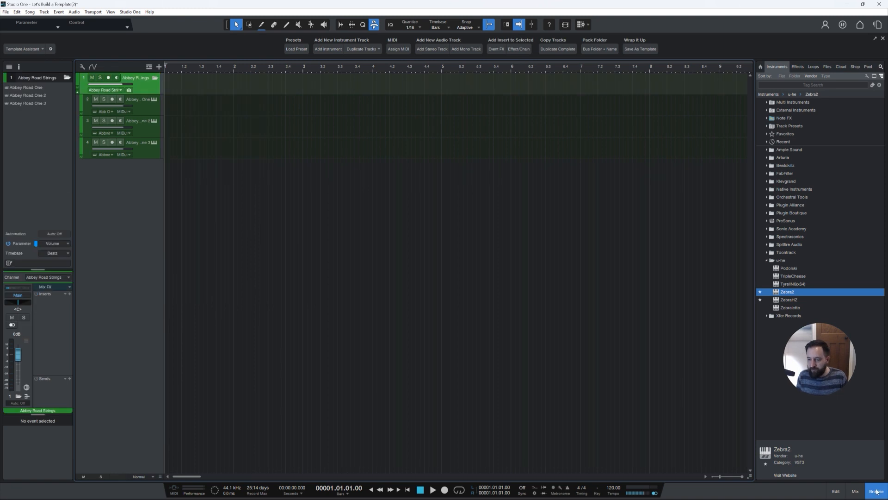
{"action": "left_click", "coordinate": [855, 490]}
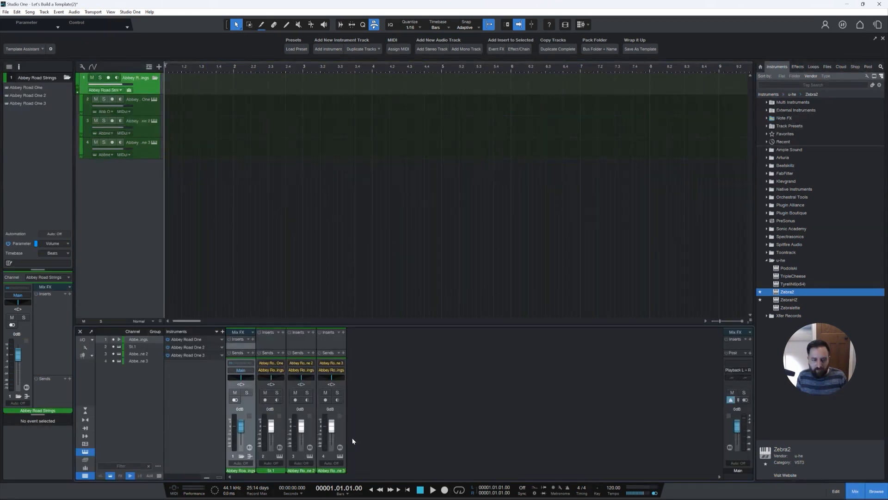
{"action": "left_click", "coordinate": [340, 423], "text": "shift"}
{"action": "right_click", "coordinate": [341, 423]}
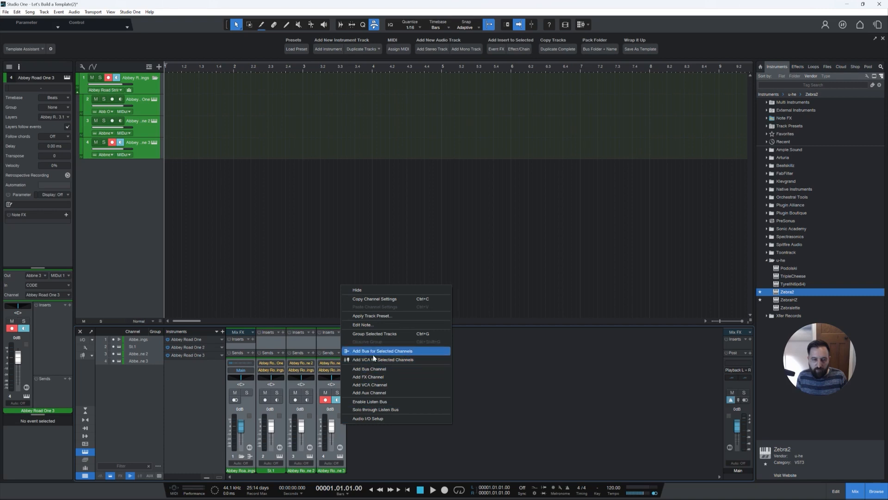
{"action": "right_click", "coordinate": [145, 350]}
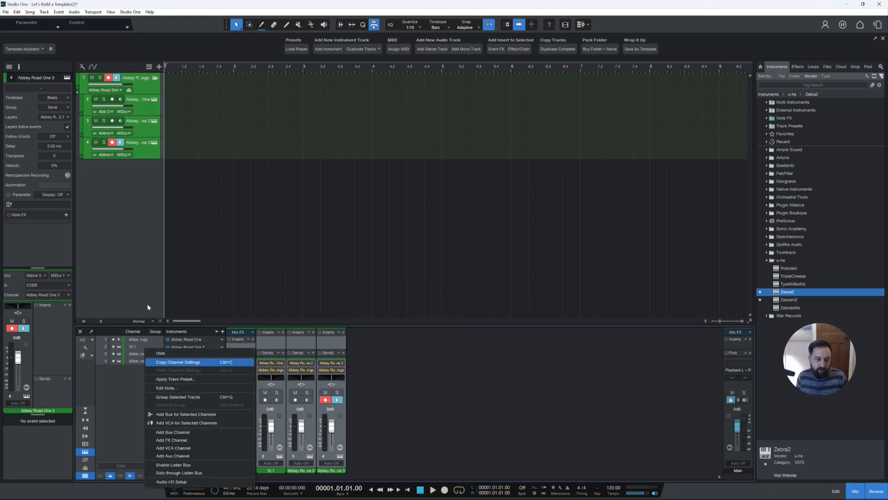
{"action": "left_click", "coordinate": [145, 164]}
{"action": "right_click", "coordinate": [145, 154]}
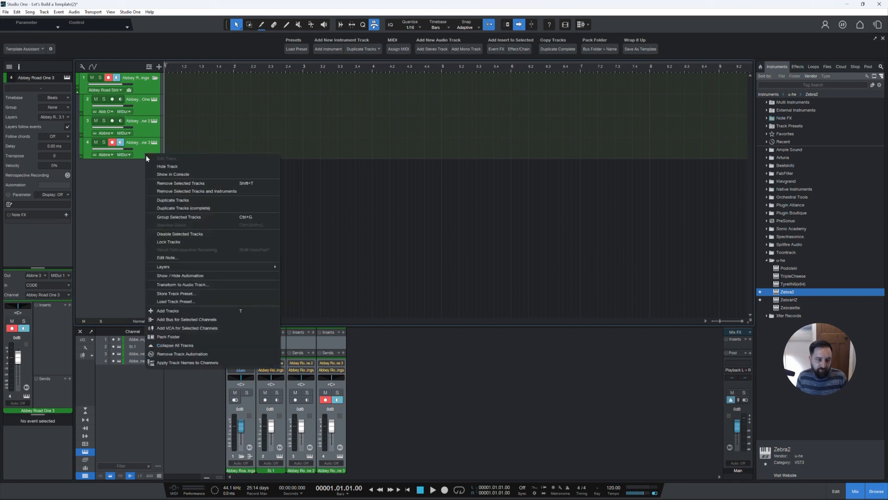
{"action": "left_click", "coordinate": [179, 191]}
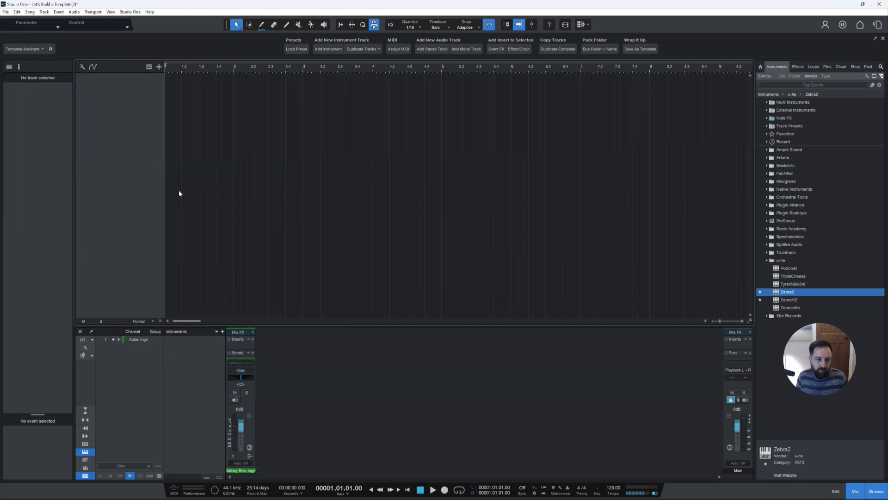
{"action": "right_click", "coordinate": [251, 415]}
{"action": "left_click", "coordinate": [286, 353]}
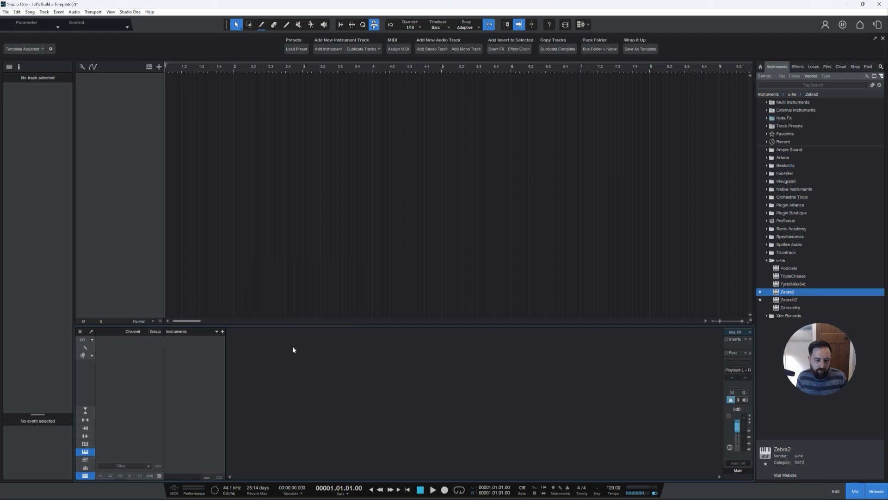
Step: Hide the browser and mixer, and add a new instrument track using Kontakt 7 with no preset
{"action": "left_click", "coordinate": [876, 491]}
{"action": "left_click", "coordinate": [855, 492]}
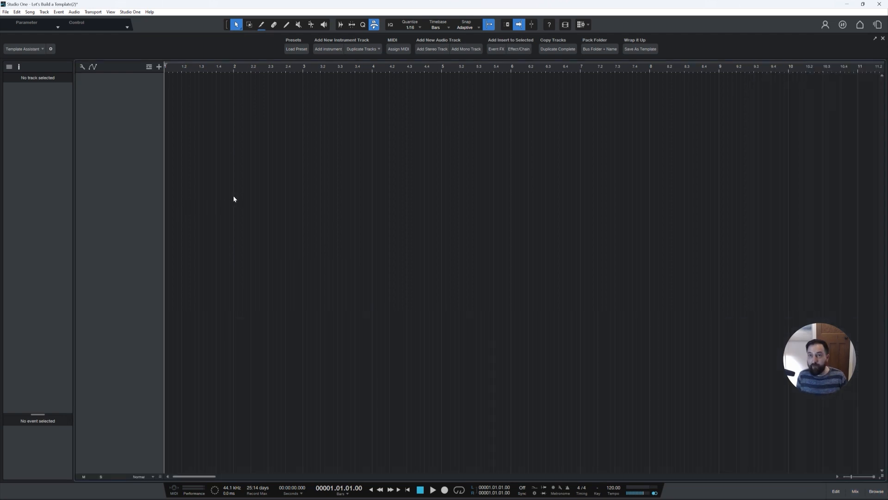
{"action": "left_click", "coordinate": [327, 49]}
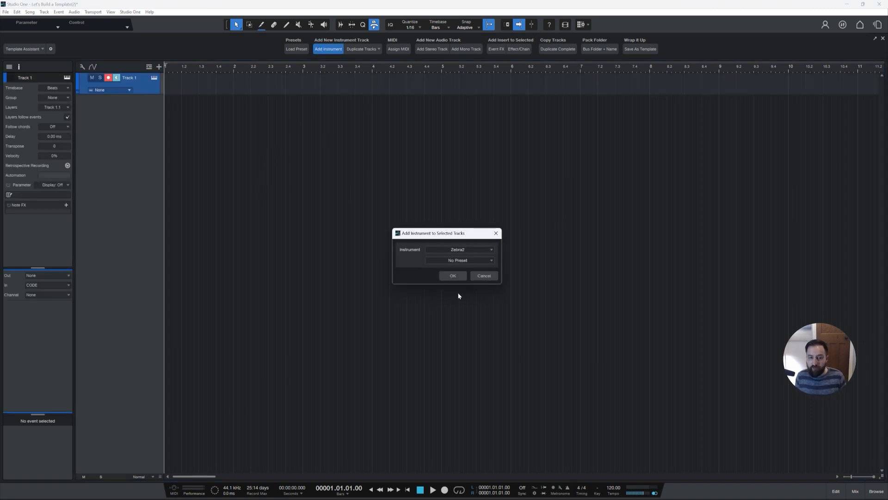
{"action": "left_click", "coordinate": [460, 249]}
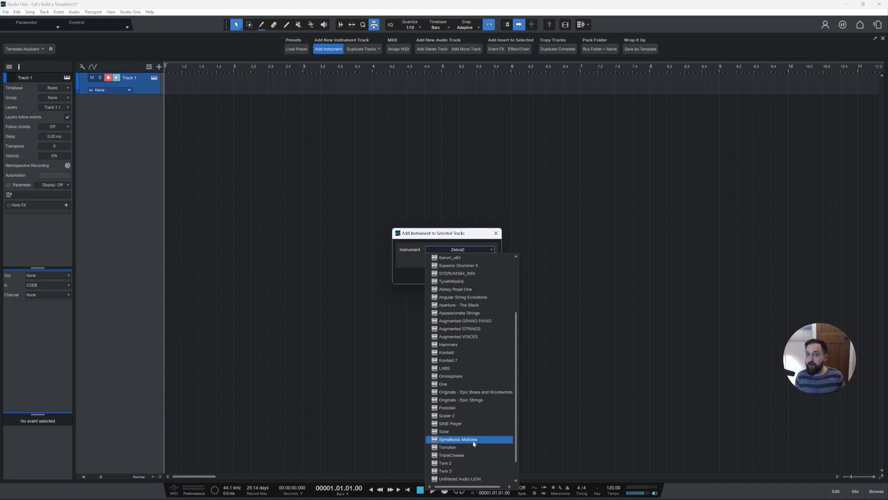
{"action": "scroll", "coordinate": [467, 398], "scroll_direction": "up", "scroll_amount": 1}
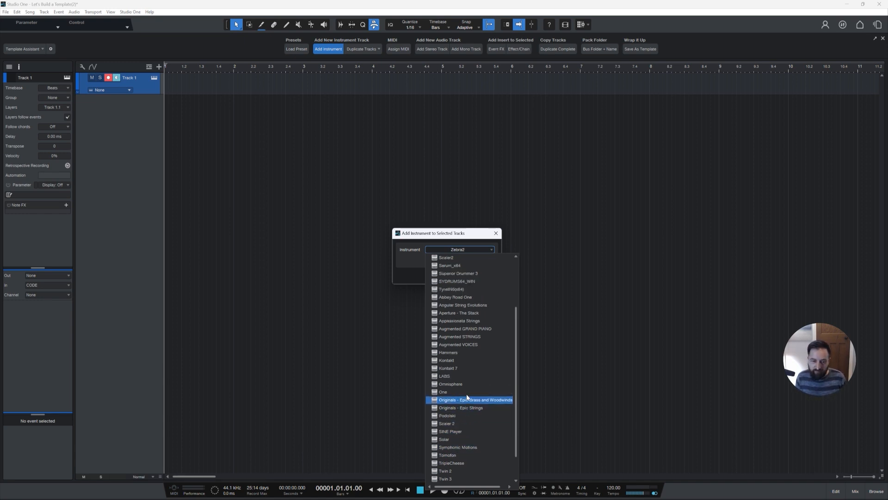
{"action": "left_click", "coordinate": [466, 369]}
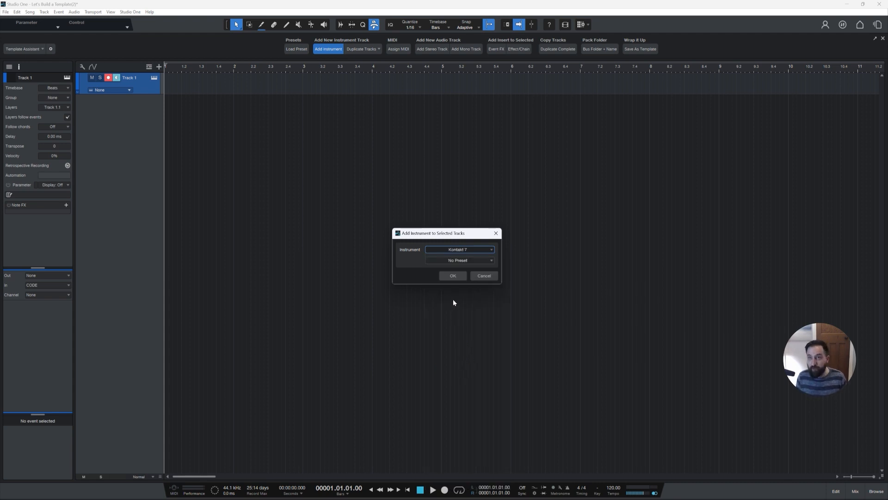
{"action": "left_click", "coordinate": [454, 276]}
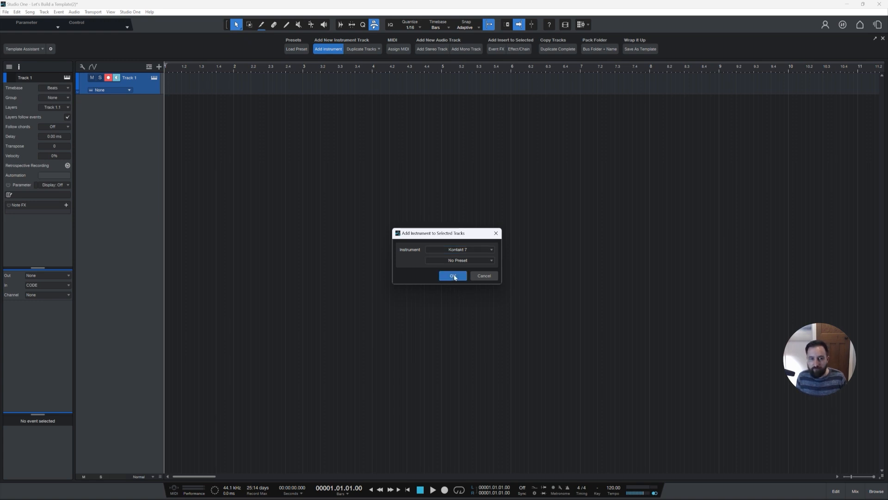
{"action": "left_click", "coordinate": [454, 276]}
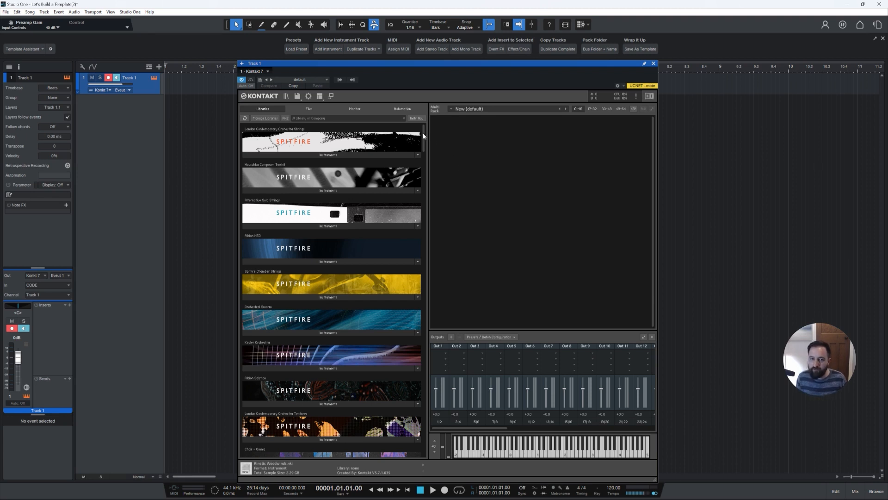
Step: Filter the Kontakt libraries by "sy" and load the Spitfire Symphonic Strings section patches, including Violins 1, Violins 2 and Violas
{"action": "left_click", "coordinate": [379, 119]}
{"action": "type", "text": "sy"}
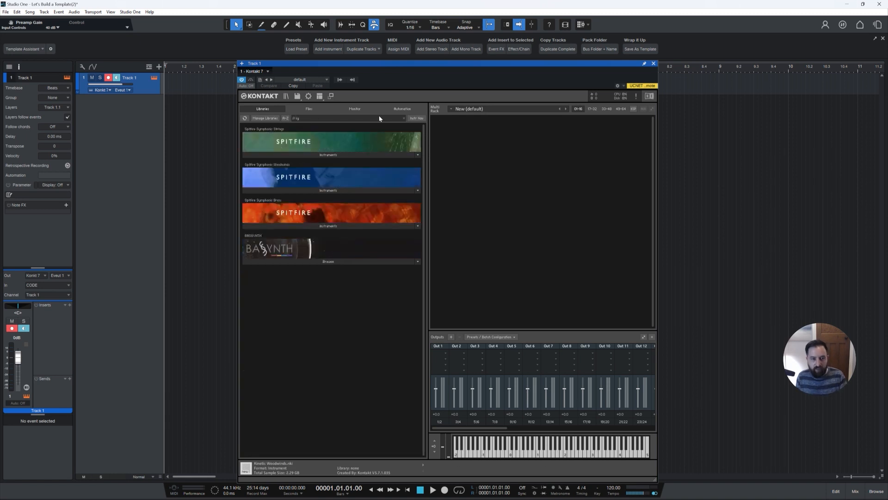
{"action": "left_click", "coordinate": [359, 156]}
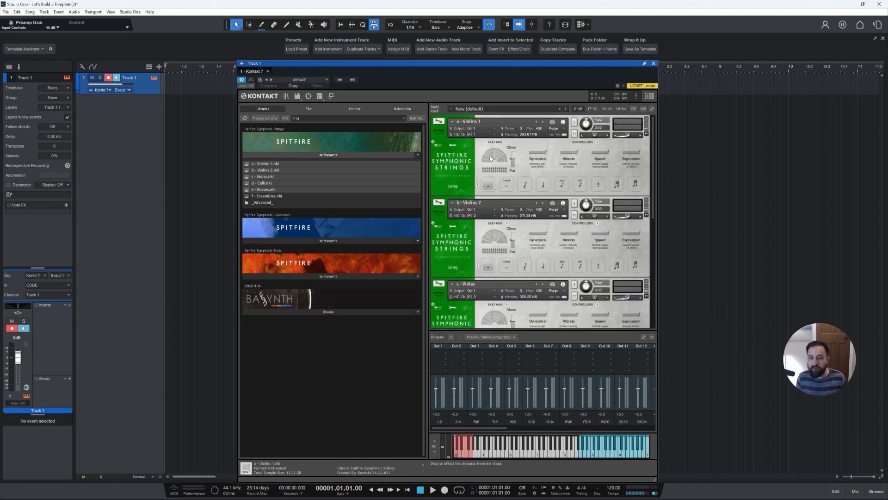
Step: Minimize the loaded Kontakt instruments and use the batch function to clear the outputs and create one individual channel for each instrument
{"action": "left_click", "coordinate": [652, 109]}
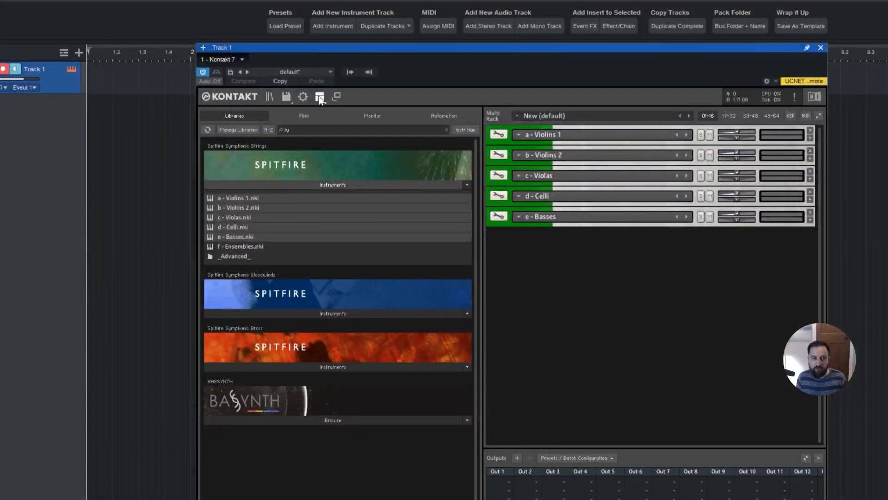
{"action": "left_click", "coordinate": [319, 96]}
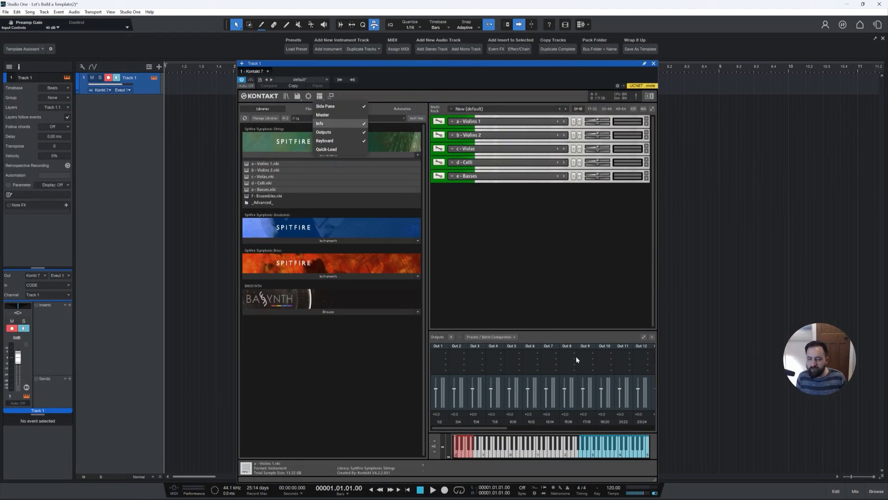
{"action": "left_click", "coordinate": [505, 339]}
{"action": "left_click", "coordinate": [506, 339]}
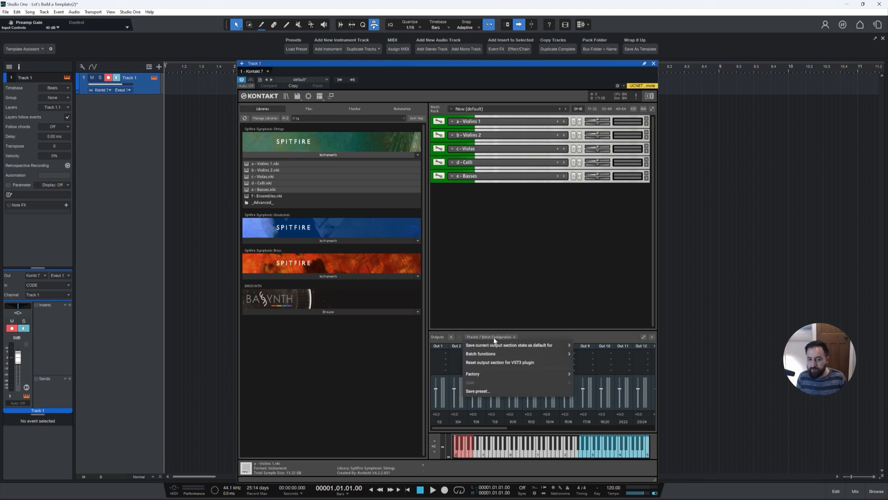
{"action": "mouse_move", "coordinate": [477, 355]}
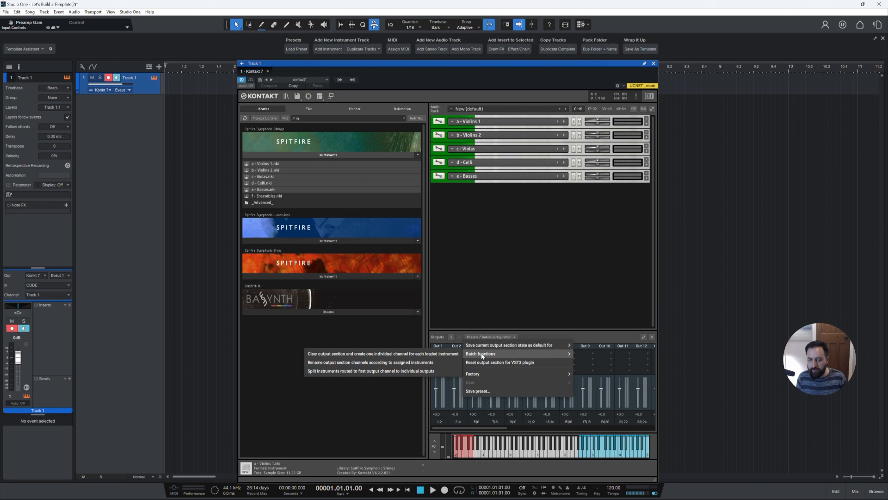
{"action": "left_click", "coordinate": [443, 354]}
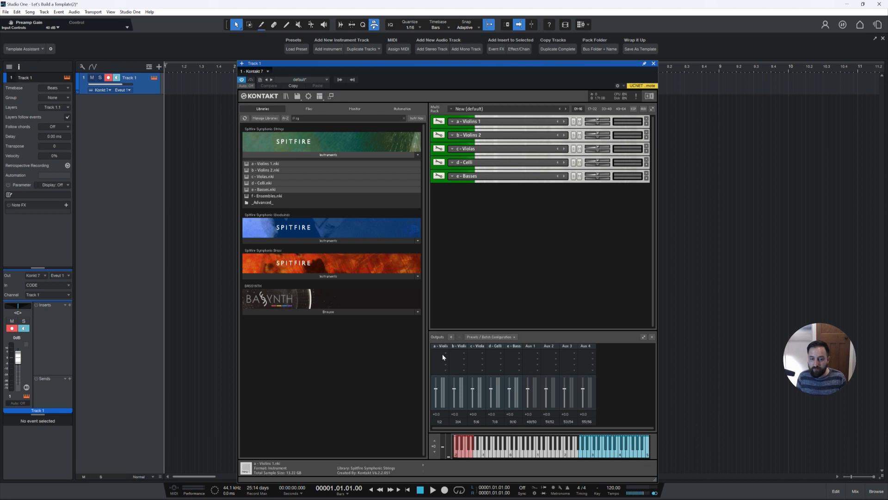
Step: Activate the Kontakt 7 outputs KT Out 2, 3, 4 and 5 in Studio One and close the instrument window
{"action": "left_click", "coordinate": [340, 81]}
{"action": "left_click", "coordinate": [338, 96]}
{"action": "left_click", "coordinate": [338, 103]}
{"action": "left_click", "coordinate": [339, 112]}
{"action": "left_click", "coordinate": [338, 119]}
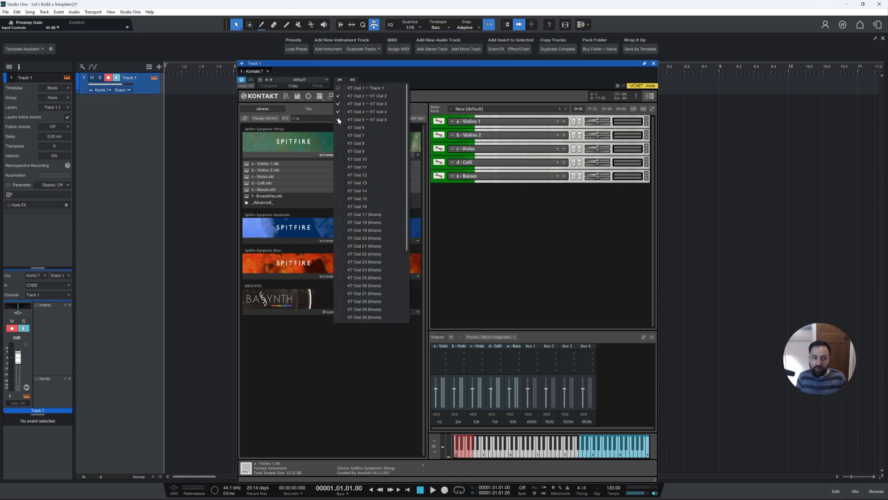
{"action": "left_click", "coordinate": [460, 90]}
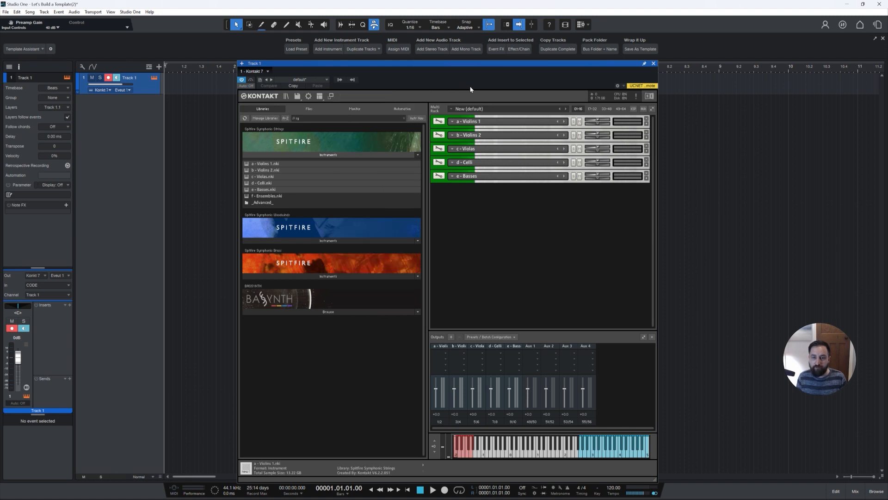
{"action": "left_click", "coordinate": [653, 63]}
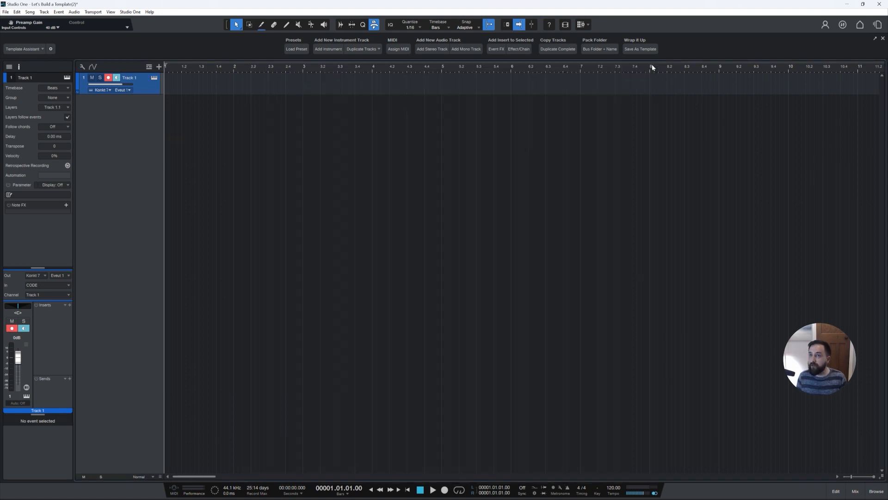
Step: Duplicate the Kontakt track with the X05 option, run Assign MIDI on all five tracks with a green colour, and leave them disarmed
{"action": "left_click", "coordinate": [368, 50]}
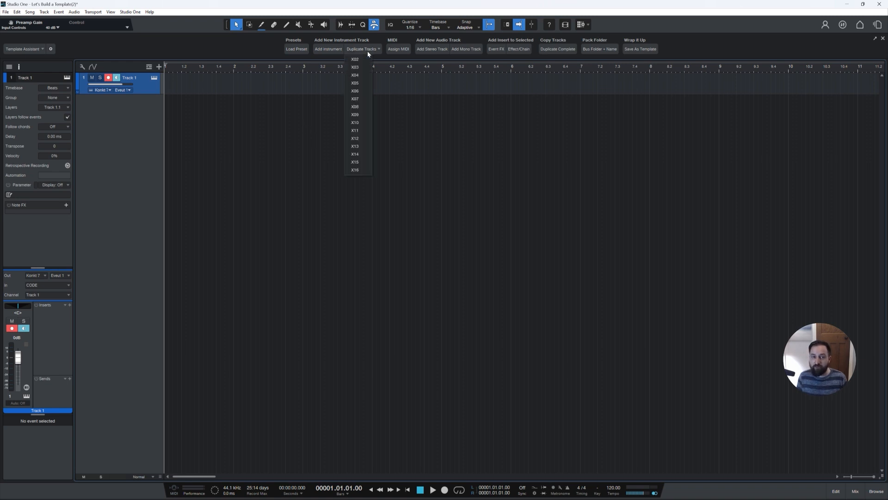
{"action": "left_click", "coordinate": [355, 84]}
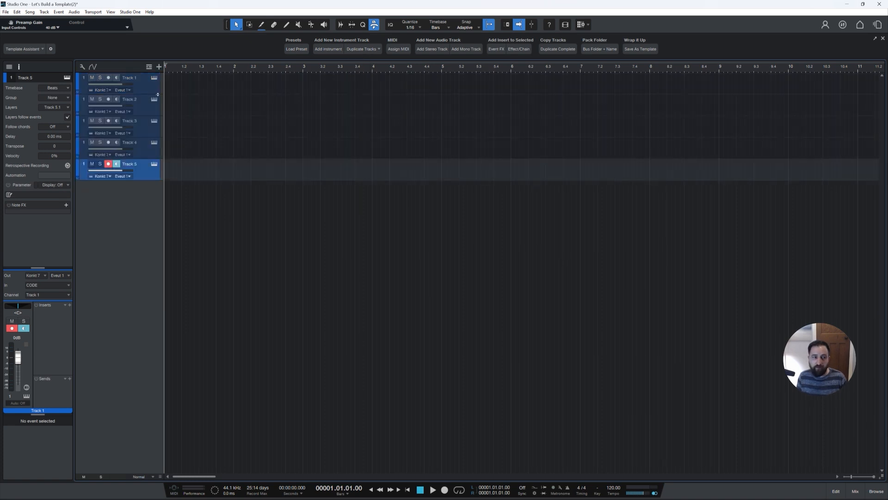
{"action": "left_click", "coordinate": [140, 90], "text": "shift"}
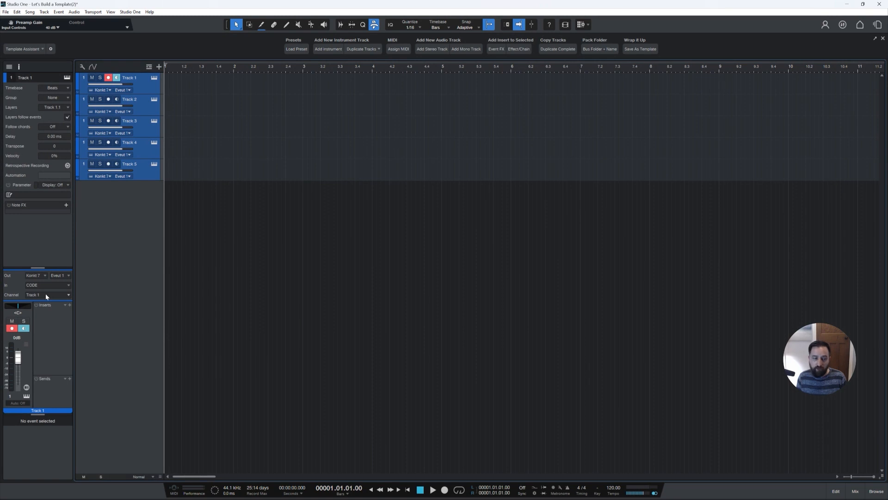
{"action": "left_click", "coordinate": [46, 295]}
{"action": "left_click", "coordinate": [70, 354]}
{"action": "left_click", "coordinate": [394, 51]}
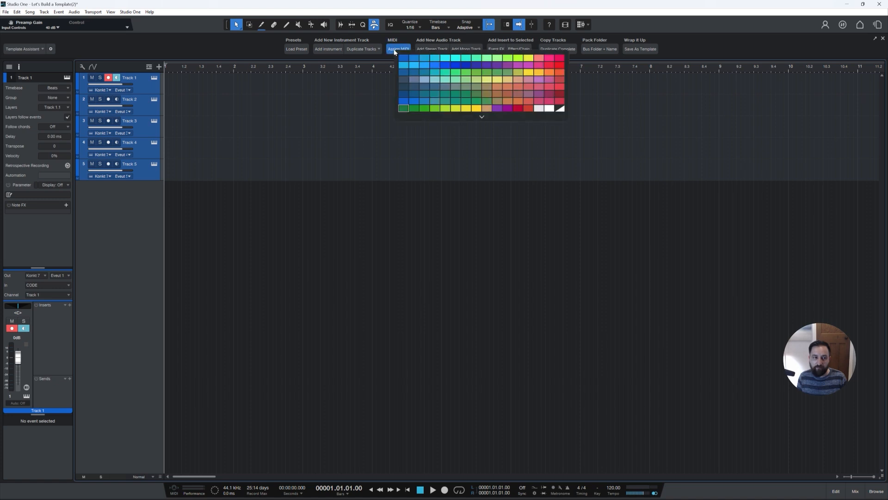
{"action": "left_click", "coordinate": [402, 109]}
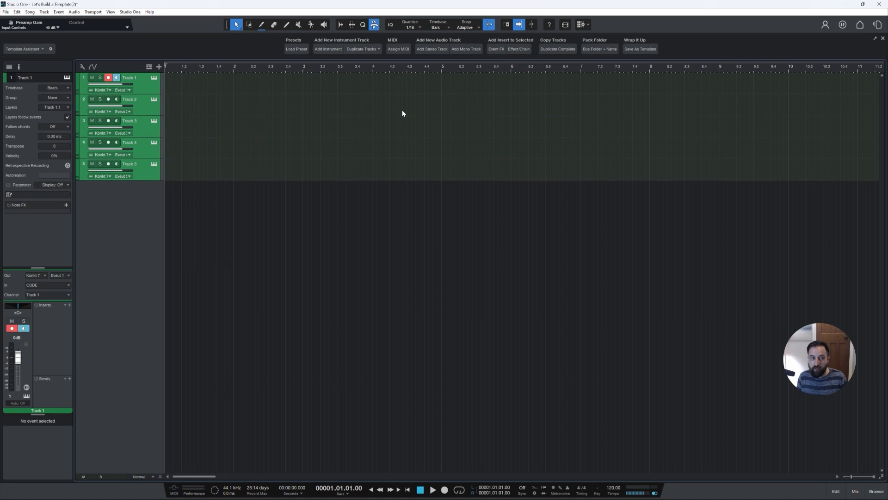
{"action": "left_click", "coordinate": [110, 78]}
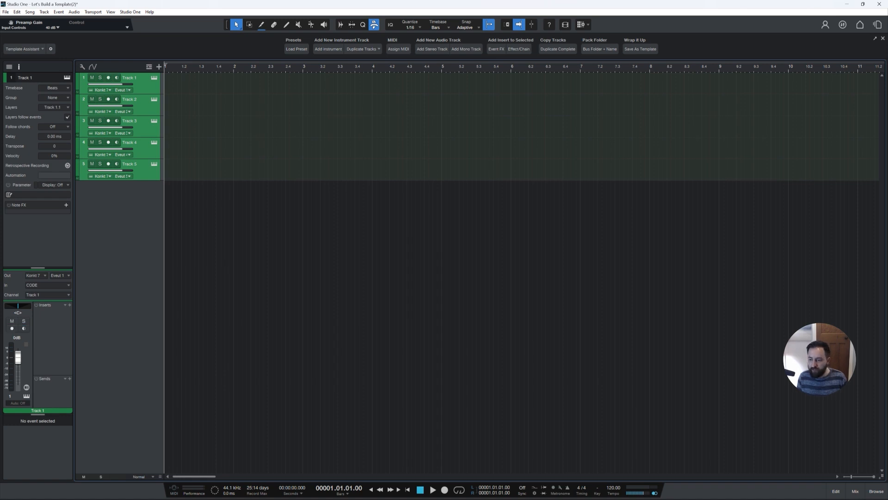
Step: With the mixer shown, pack the five tracks into a green bus folder named SASS and check the tracks inside it
{"action": "key", "text": "F3"}
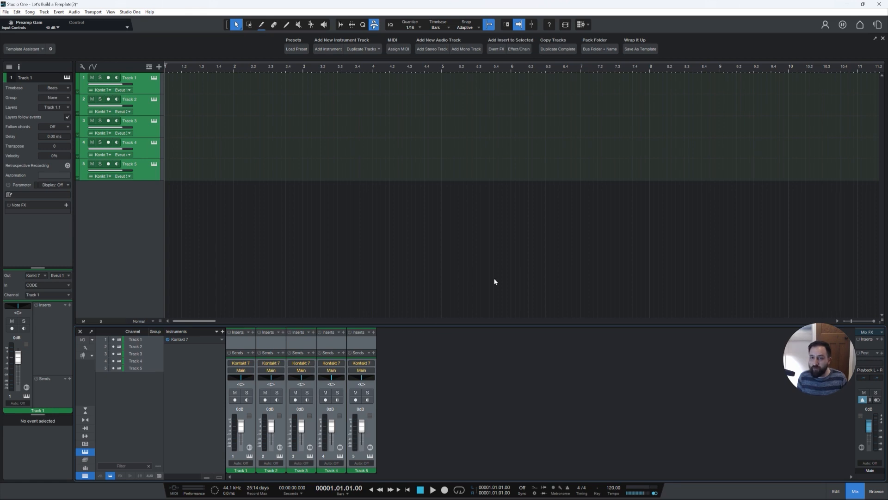
{"action": "left_click", "coordinate": [599, 49]}
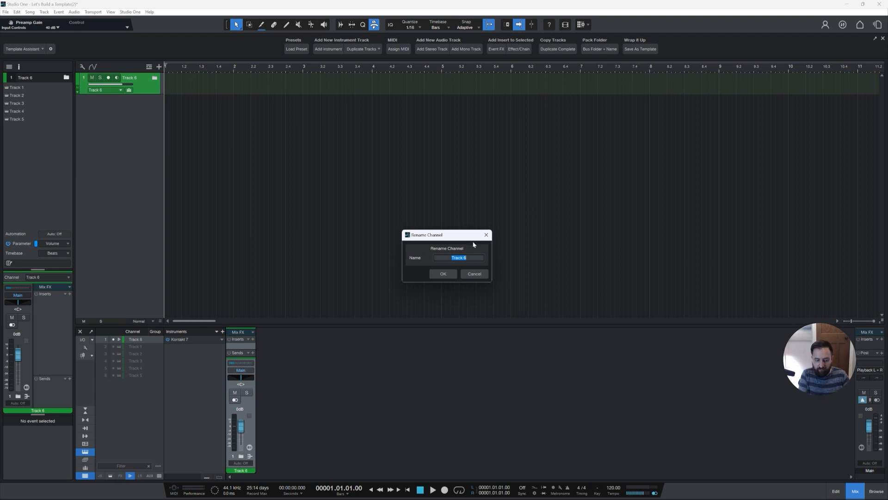
{"action": "type", "text": "SA"}
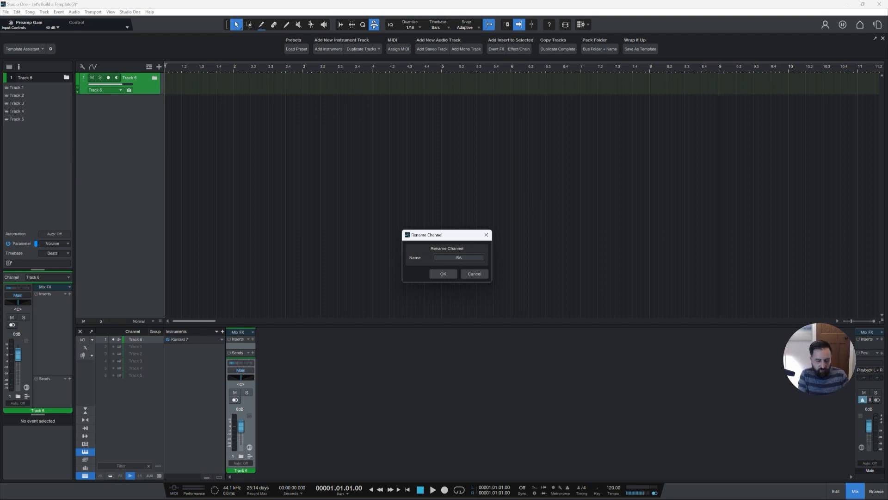
{"action": "type", "text": "SS"}
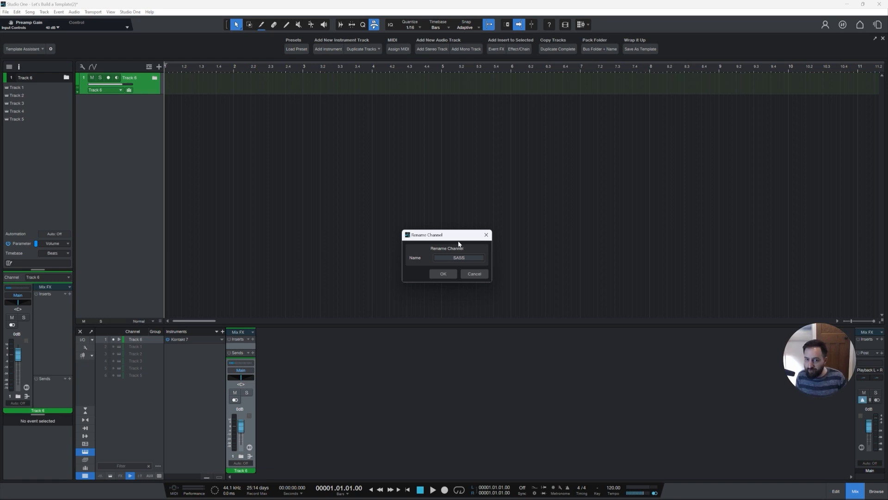
{"action": "left_click", "coordinate": [454, 274]}
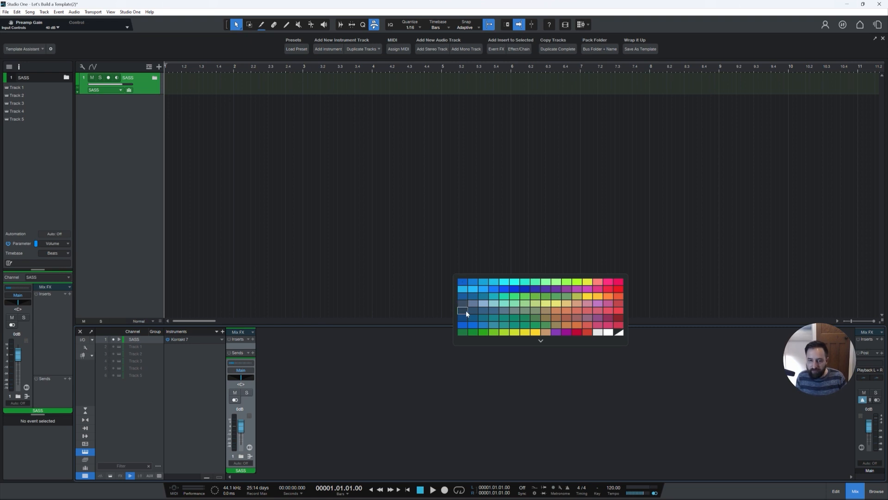
{"action": "left_click", "coordinate": [462, 332]}
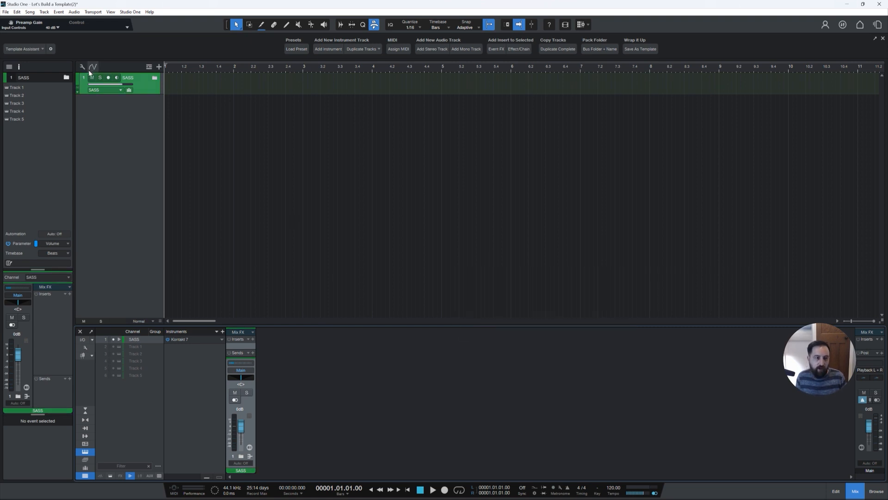
{"action": "left_click", "coordinate": [154, 78]}
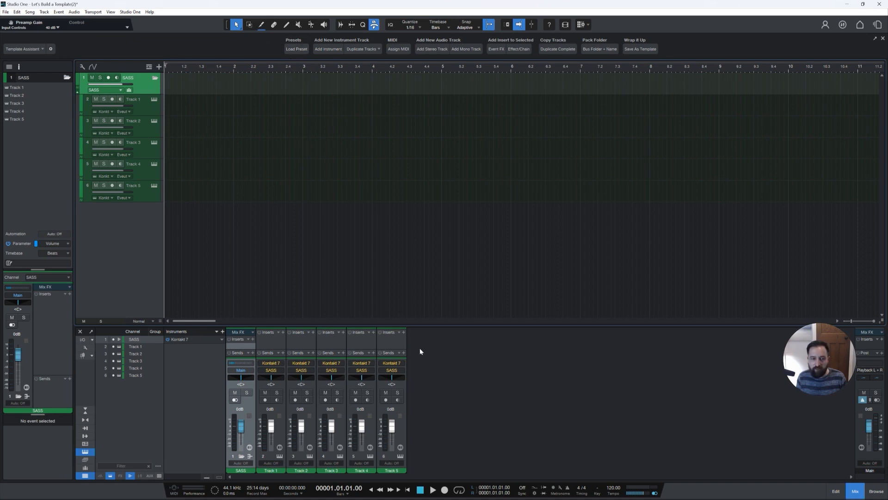
{"action": "left_click", "coordinate": [155, 79]}
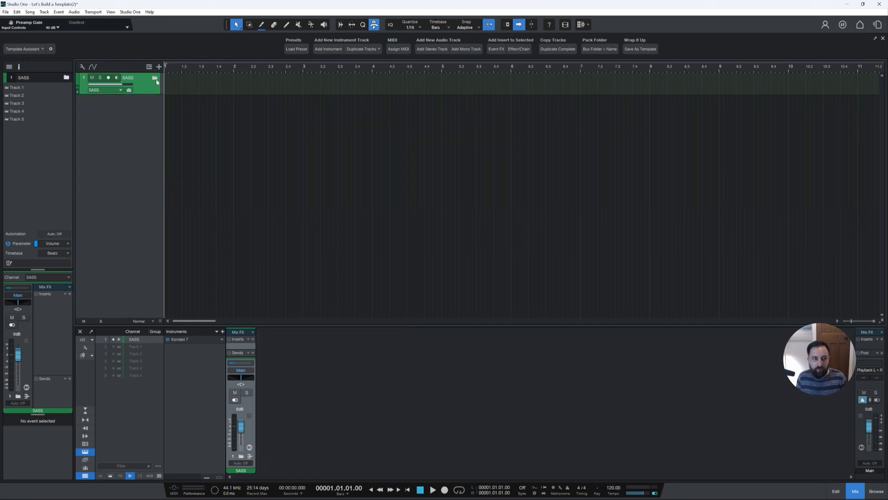
Step: Store the SASS folder track as a track preset named SASS
{"action": "right_click", "coordinate": [150, 90]}
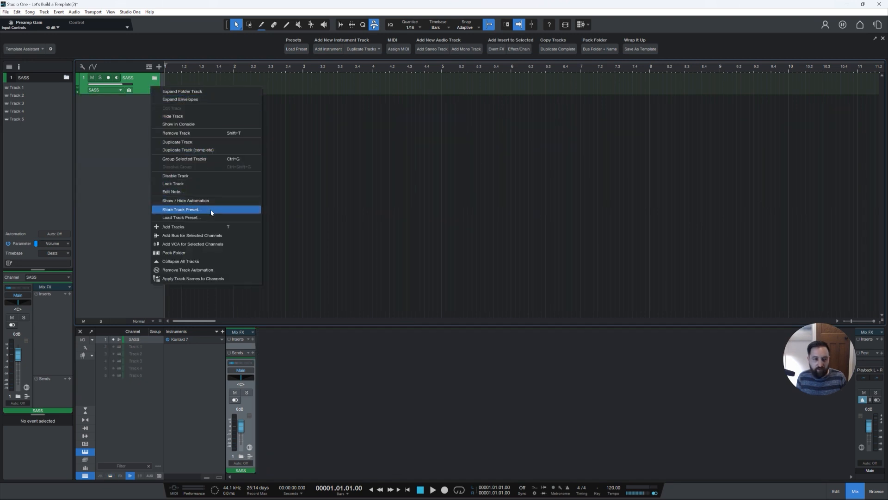
{"action": "left_click", "coordinate": [185, 209]}
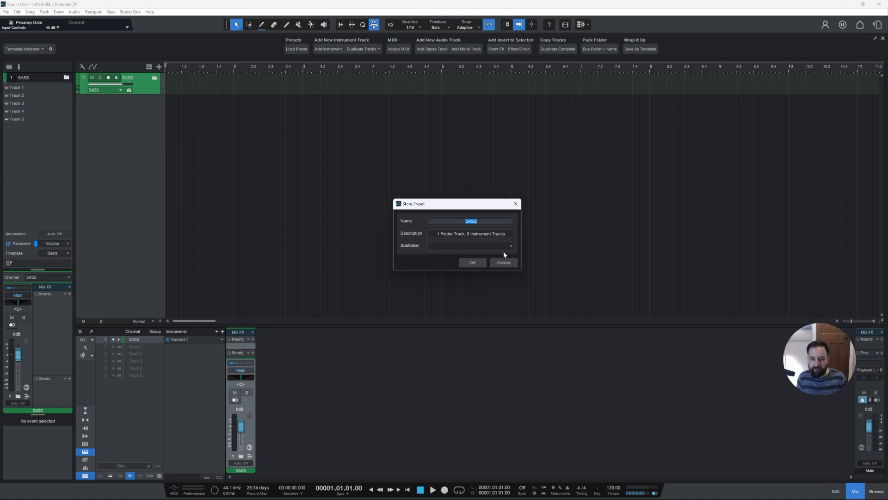
{"action": "left_click", "coordinate": [472, 262]}
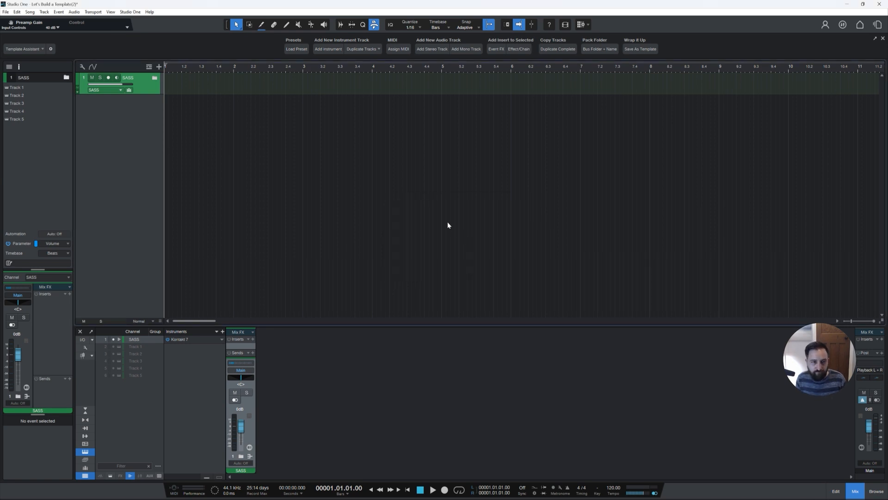
Step: Load the stored SASS track preset into the song as a second folder
{"action": "left_click", "coordinate": [295, 49]}
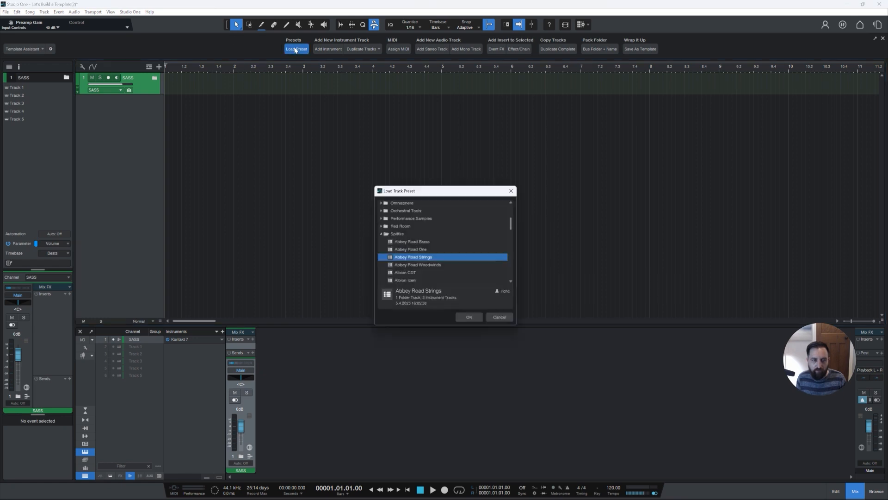
{"action": "double_click", "coordinate": [394, 234]}
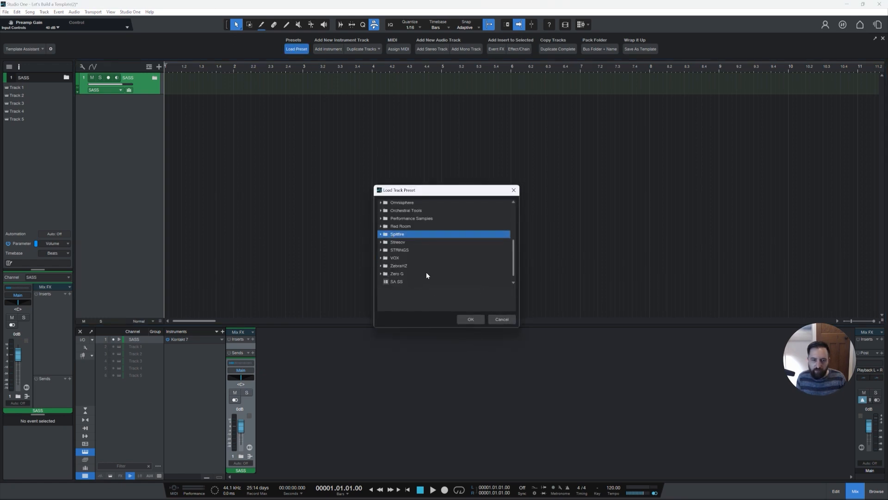
{"action": "left_click", "coordinate": [431, 288]}
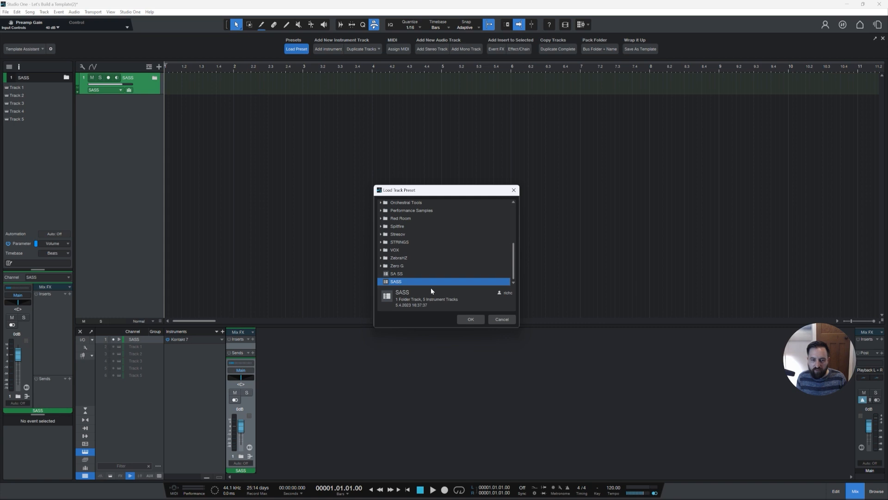
{"action": "left_click", "coordinate": [470, 319]}
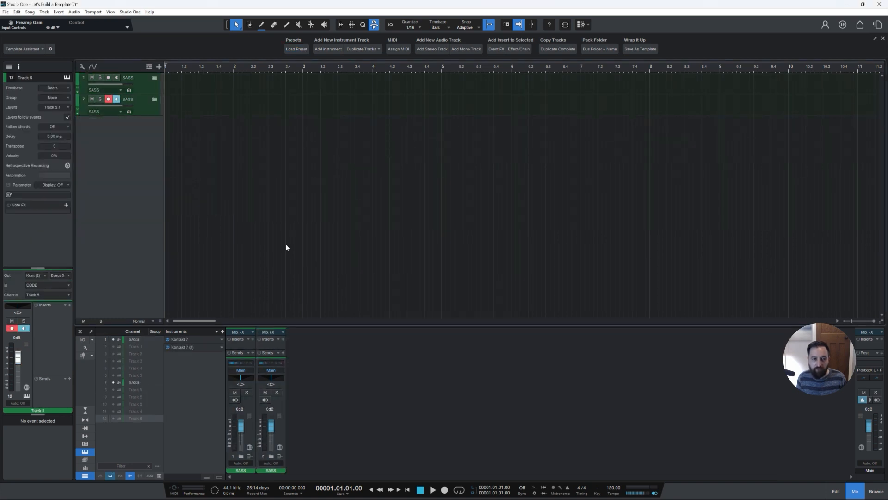
Step: Check the tracks in the second SASS folder and the patches in its Kontakt 7 instance, leaving the folder collapsed and disarmed
{"action": "left_click", "coordinate": [156, 100]}
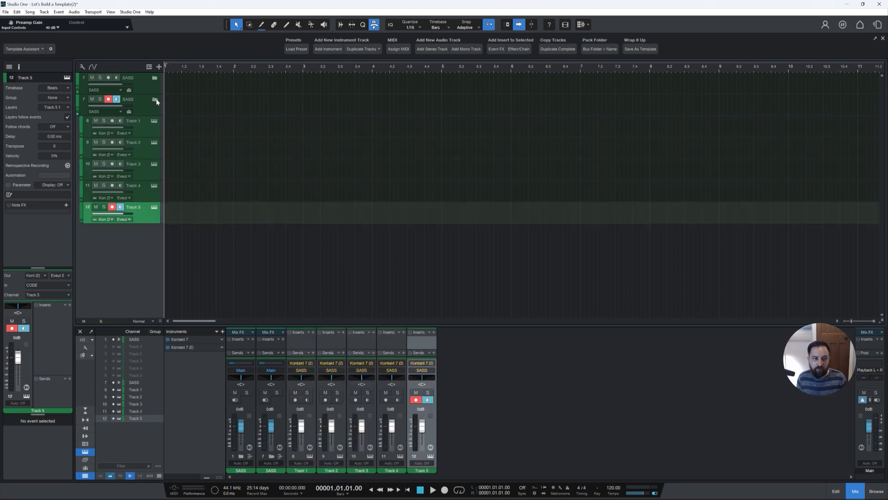
{"action": "left_click", "coordinate": [156, 127]}
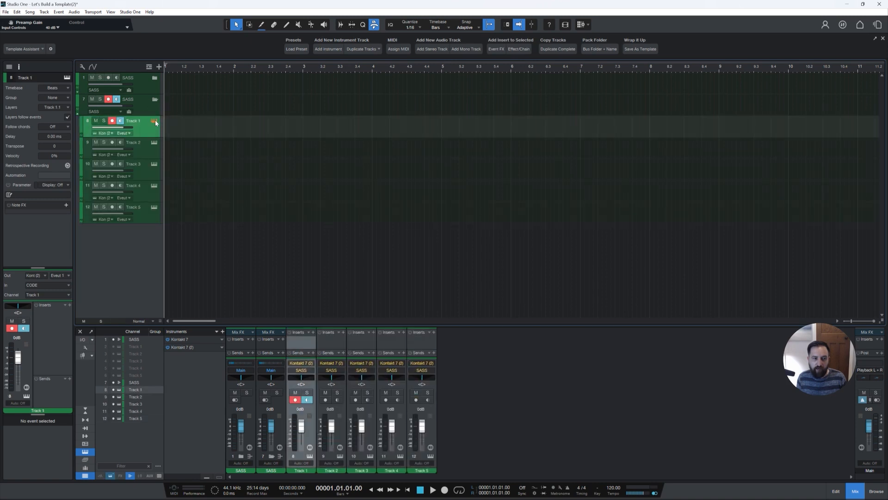
{"action": "left_click", "coordinate": [155, 120]}
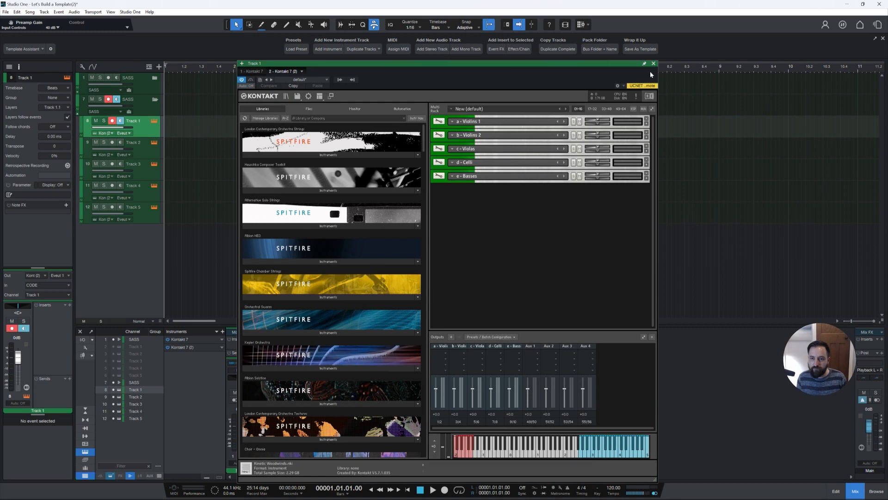
{"action": "left_click", "coordinate": [653, 64]}
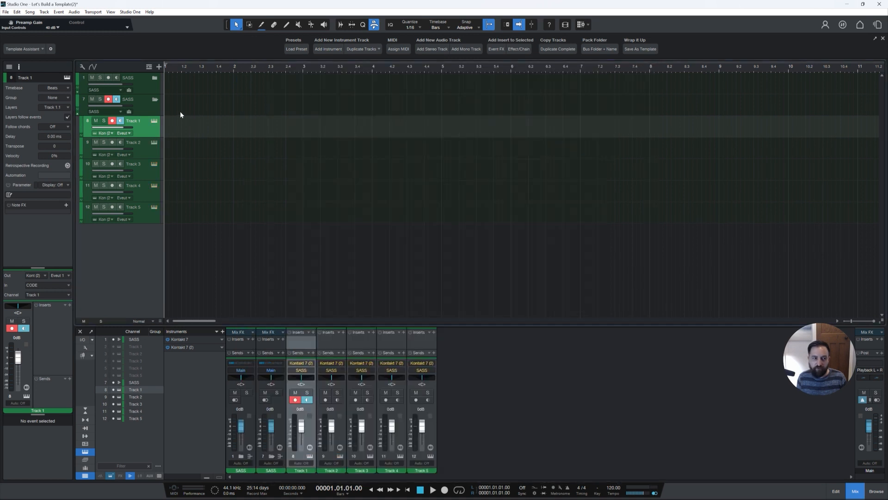
{"action": "left_click", "coordinate": [154, 100]}
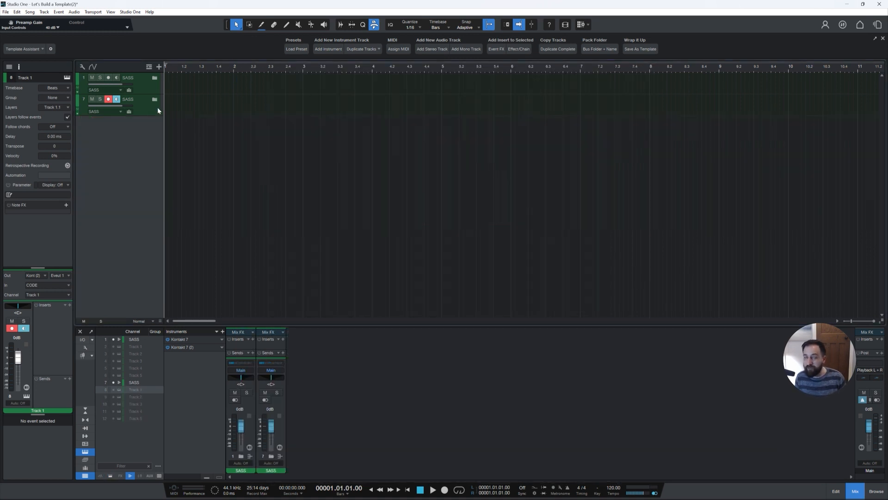
{"action": "left_click", "coordinate": [109, 100]}
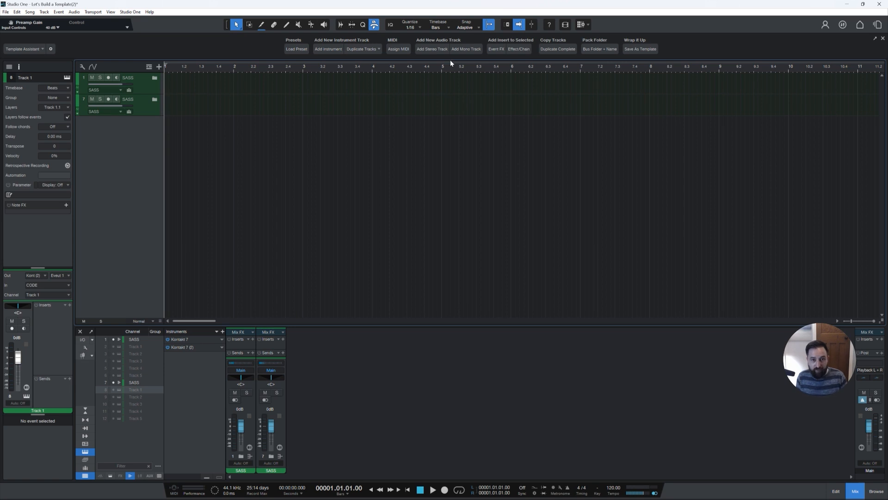
Step: Add a stereo audio track, keeping its default name and coloring it pink
{"action": "left_click", "coordinate": [437, 50]}
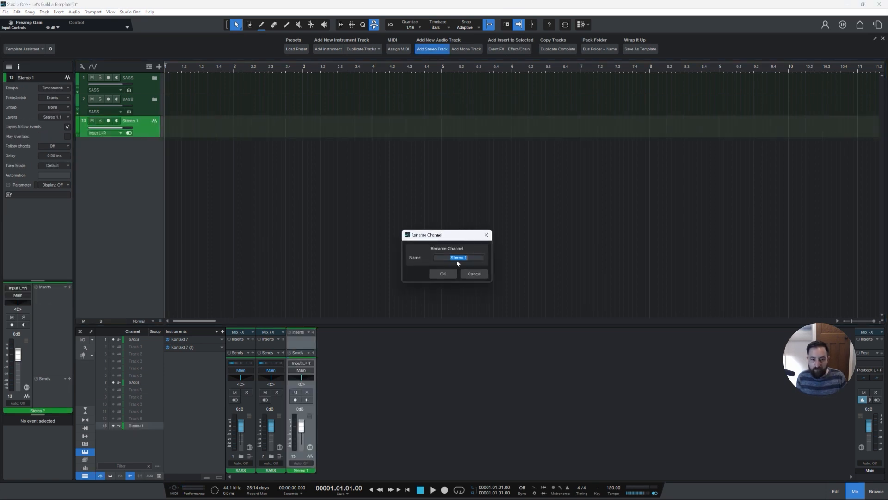
{"action": "left_click", "coordinate": [445, 274]}
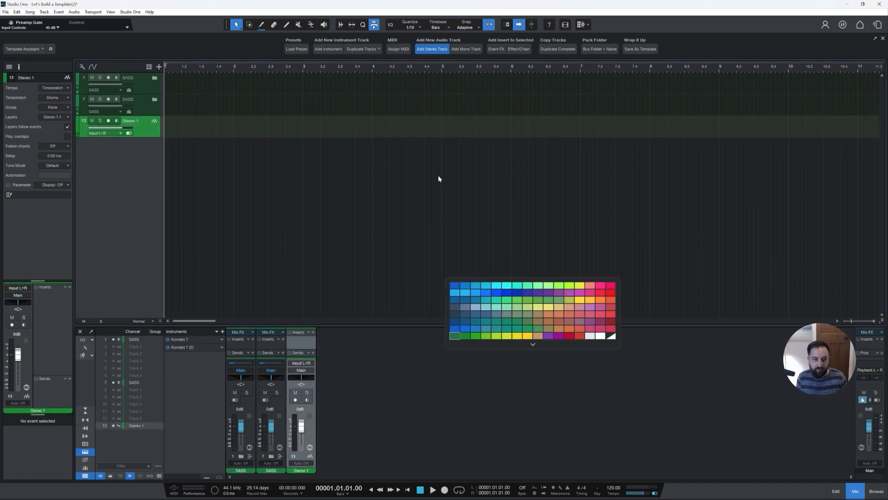
{"action": "left_click", "coordinate": [600, 286]}
Step: Add a mono audio track with its default name and a yellow-orange color, and check both new audio tracks
{"action": "left_click", "coordinate": [469, 49]}
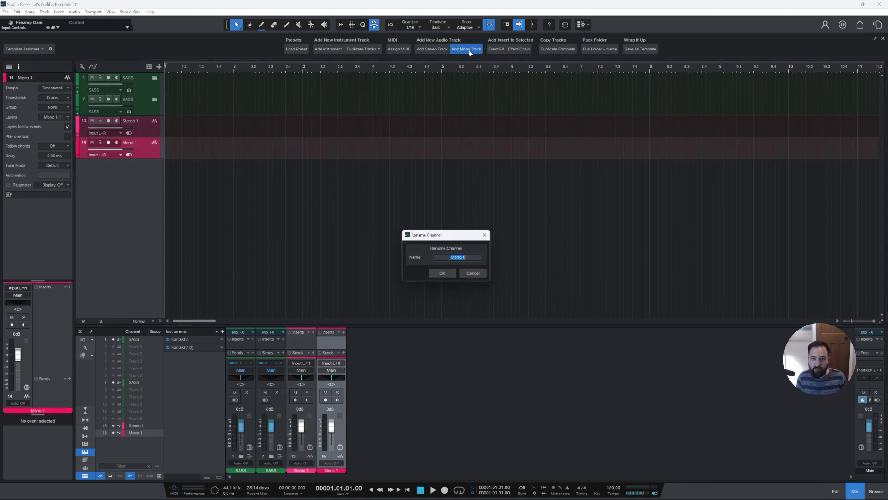
{"action": "left_click", "coordinate": [447, 274]}
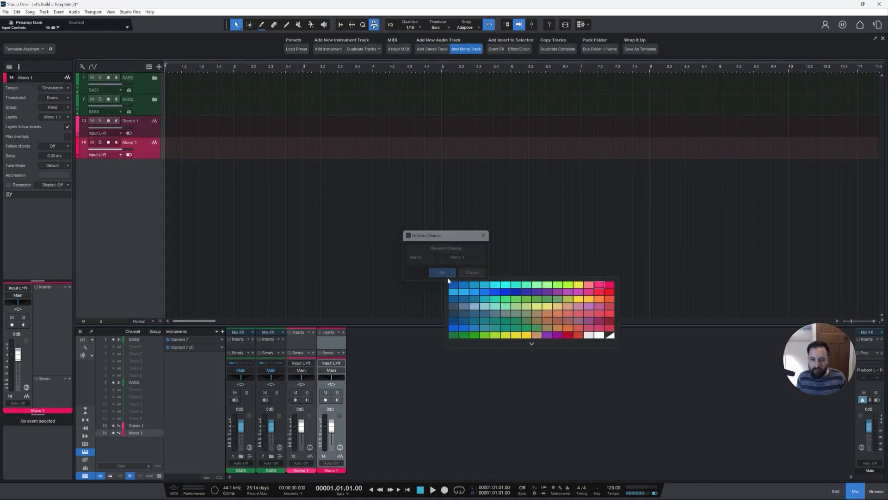
{"action": "left_click", "coordinate": [588, 299]}
{"action": "left_click", "coordinate": [137, 129]}
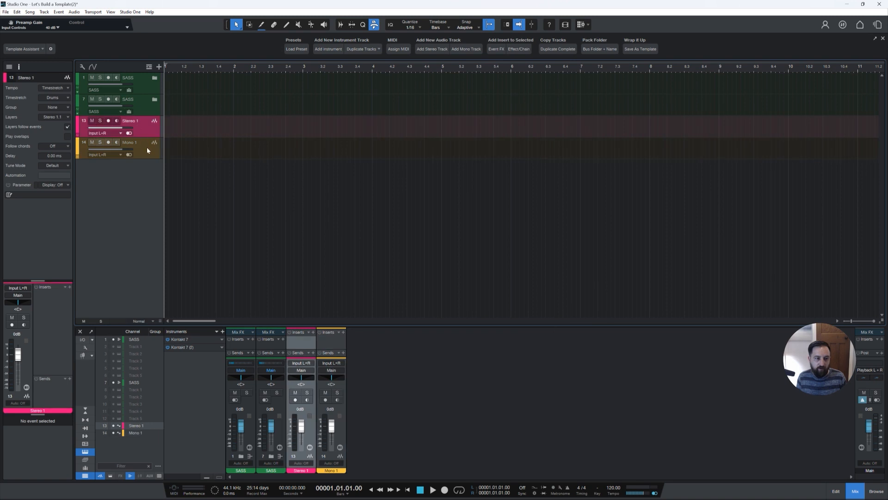
{"action": "left_click", "coordinate": [148, 147]}
{"action": "left_click", "coordinate": [158, 133]}
Step: Insert the Braams FX chain on all five instrument tracks in the second SASS folder at once
{"action": "left_click", "coordinate": [155, 99]}
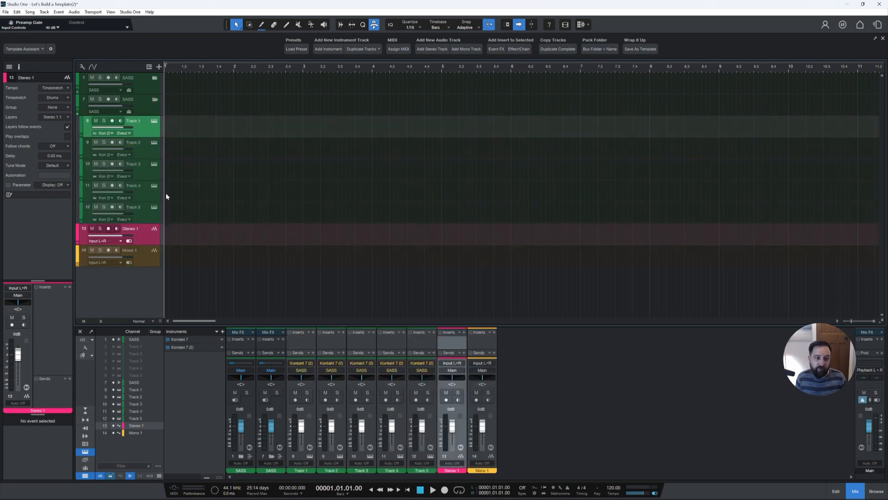
{"action": "left_click", "coordinate": [145, 213]}
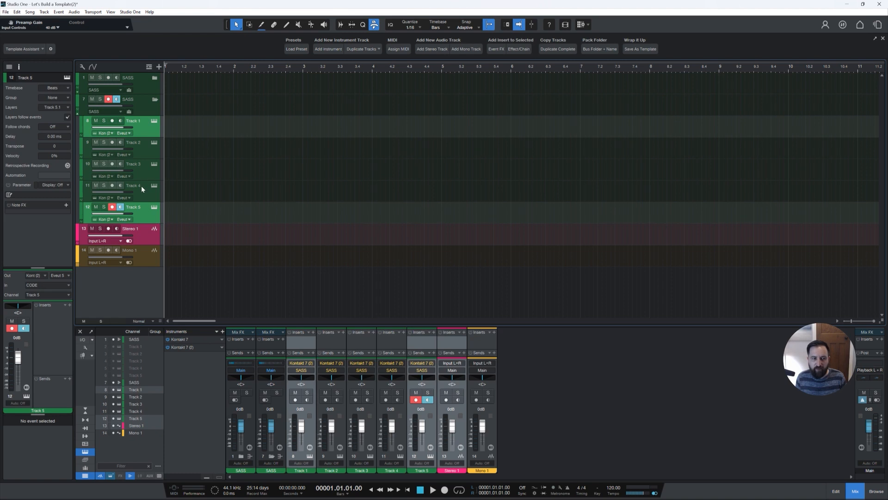
{"action": "left_click", "coordinate": [140, 130]}
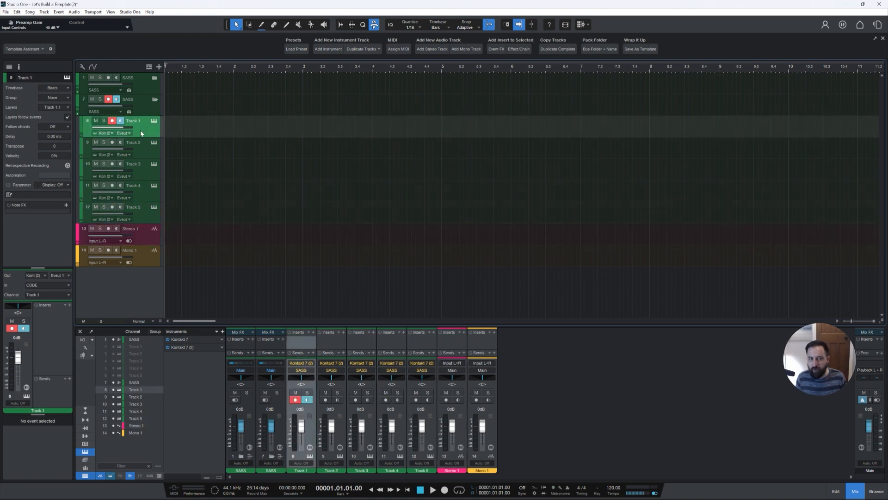
{"action": "left_click", "coordinate": [143, 206], "text": "shift"}
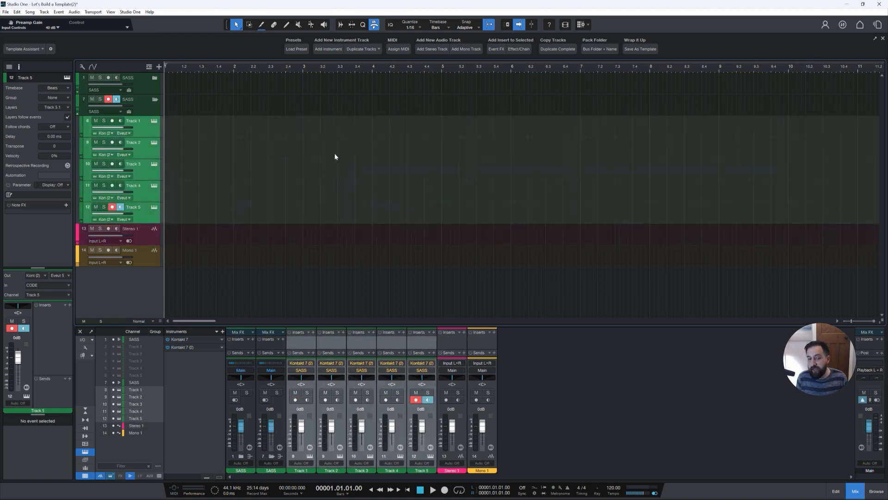
{"action": "left_click", "coordinate": [313, 332]}
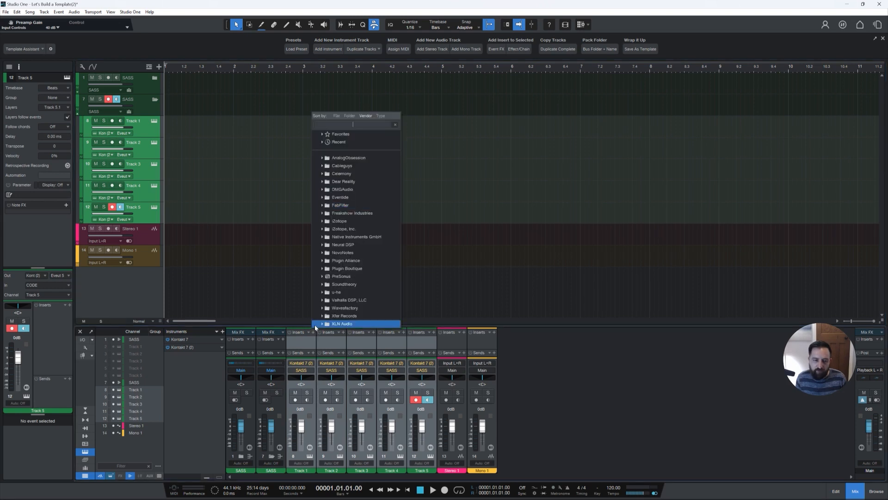
{"action": "left_click", "coordinate": [525, 156]}
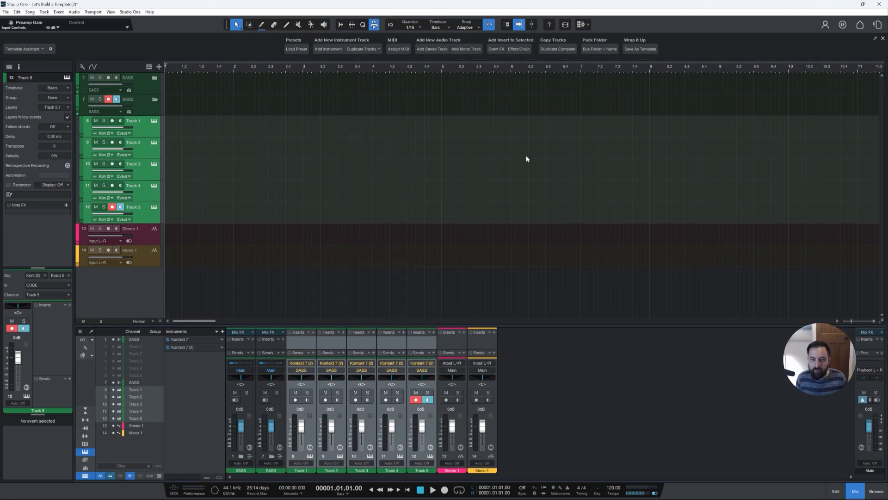
{"action": "left_click", "coordinate": [514, 50]}
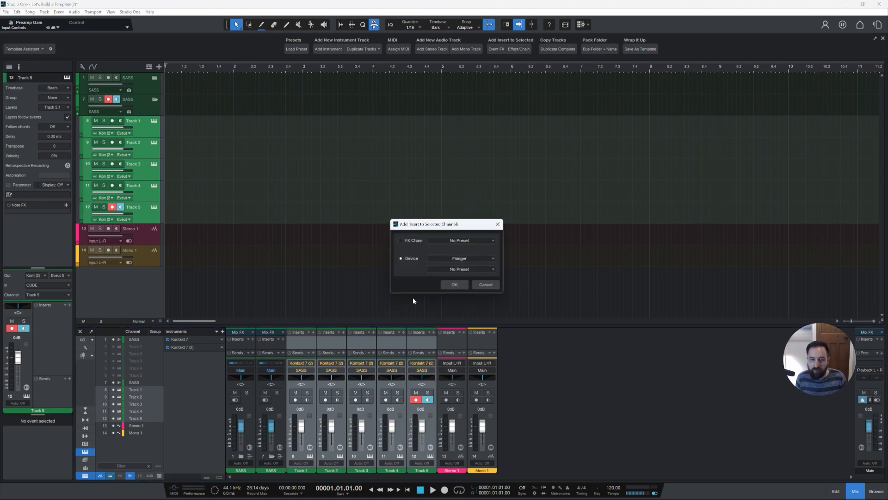
{"action": "left_click", "coordinate": [418, 240]}
{"action": "left_click", "coordinate": [475, 241]}
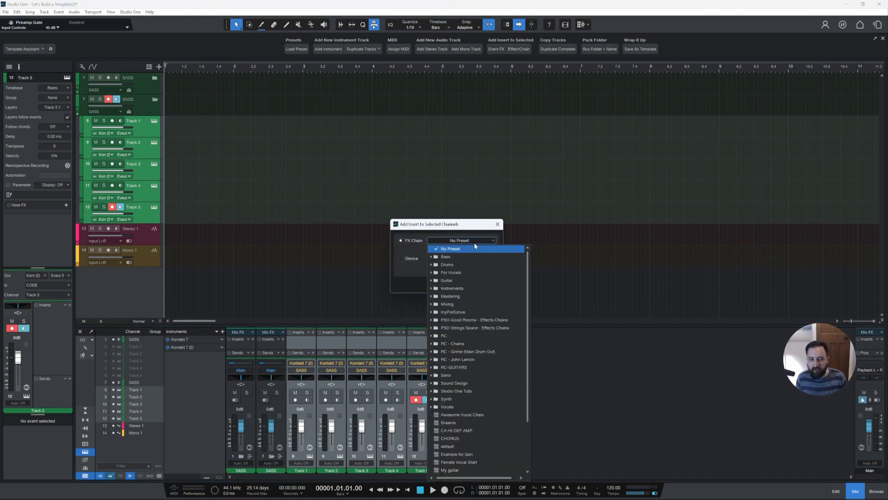
{"action": "left_click", "coordinate": [476, 422]}
{"action": "left_click", "coordinate": [457, 285]}
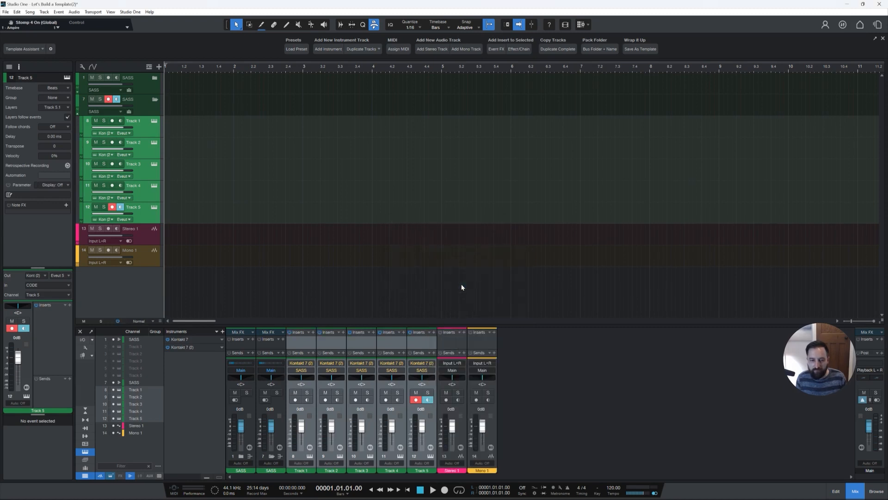
Step: Enlarge the mixer to inspect the insert effects on the five channels, leaving it at a medium height
{"action": "left_click_drag", "start_coordinate": [513, 325], "coordinate": [513, 196]}
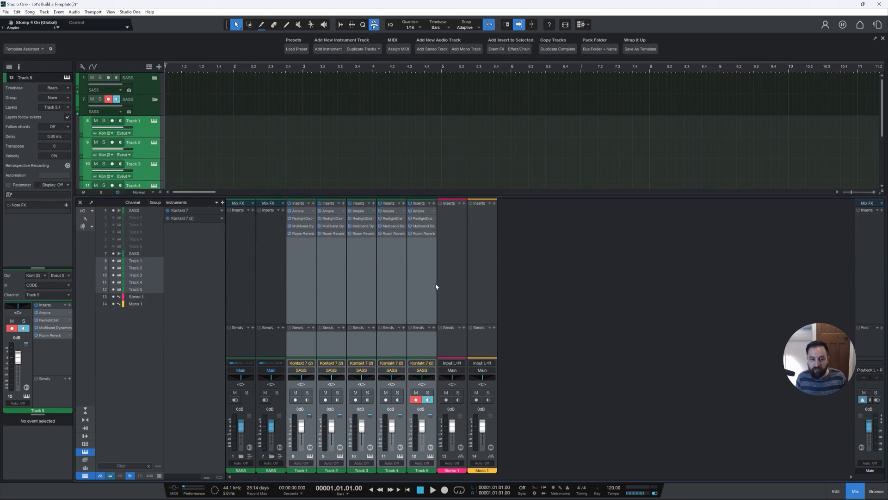
{"action": "left_click_drag", "start_coordinate": [549, 195], "coordinate": [551, 292]}
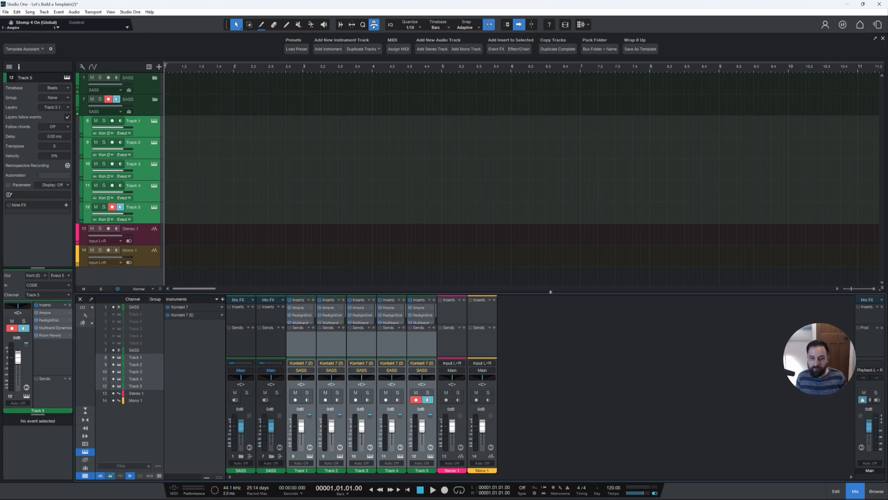
{"action": "left_click_drag", "start_coordinate": [551, 291], "coordinate": [551, 257]}
Step: Collapse the second SASS folder and store it as a track preset named SASS, without the number suffix
{"action": "left_click", "coordinate": [156, 100]}
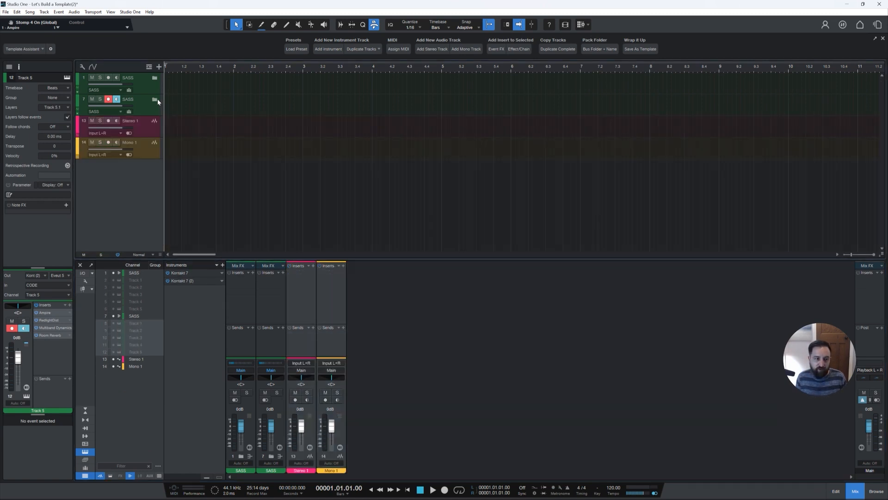
{"action": "left_click", "coordinate": [146, 103]}
{"action": "right_click", "coordinate": [147, 106]}
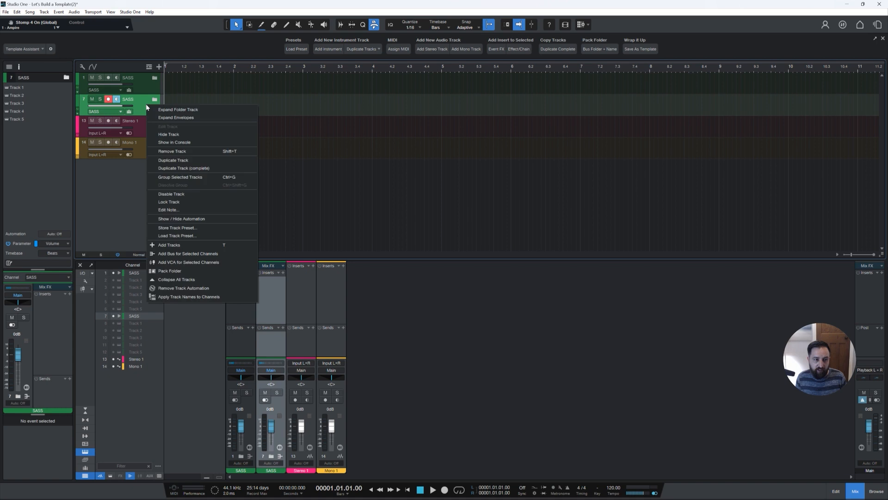
{"action": "left_click", "coordinate": [205, 227]}
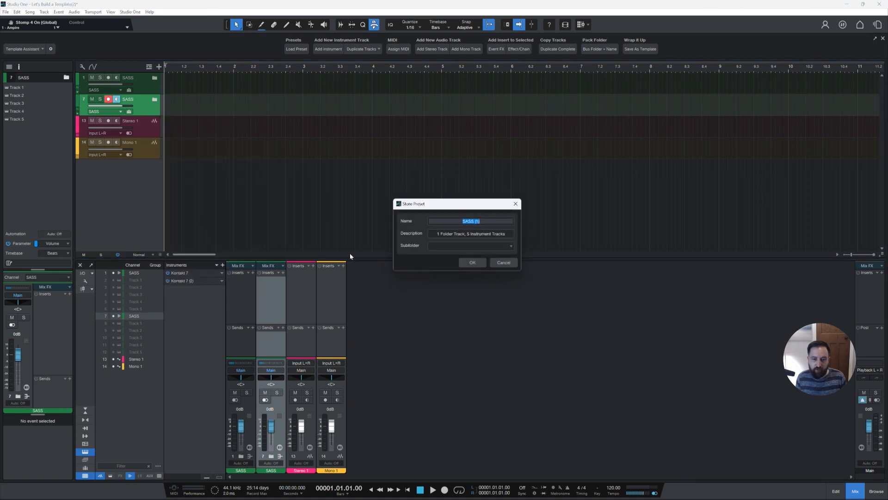
{"action": "left_click", "coordinate": [480, 224]}
{"action": "key", "text": "BackSpace"}
{"action": "key", "text": "BackSpace"}
{"action": "key", "text": "BackSpace"}
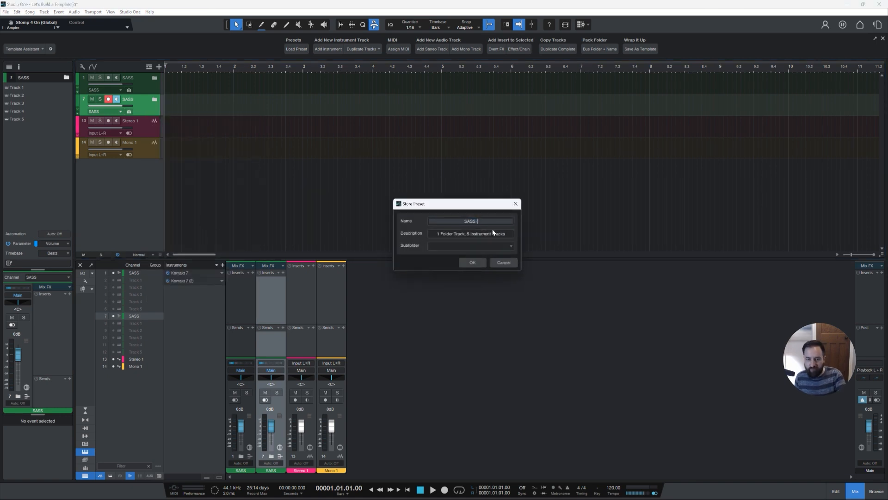
{"action": "left_click", "coordinate": [478, 266]}
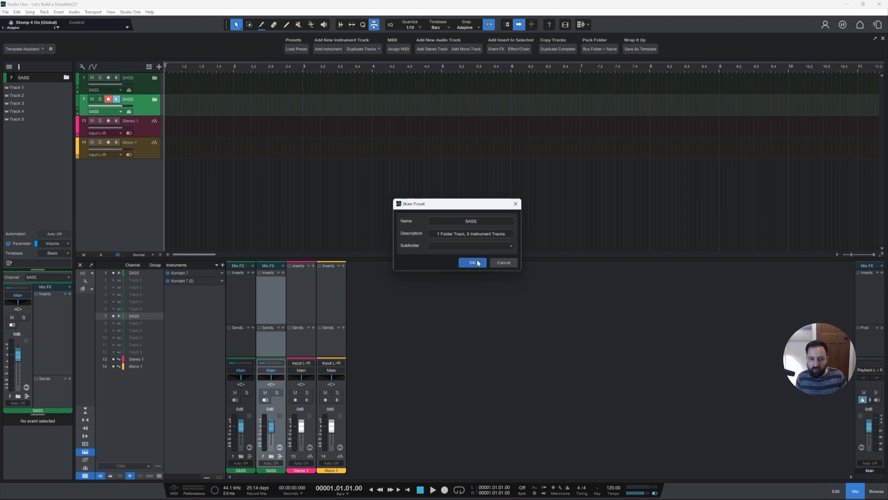
{"action": "left_click", "coordinate": [479, 263]}
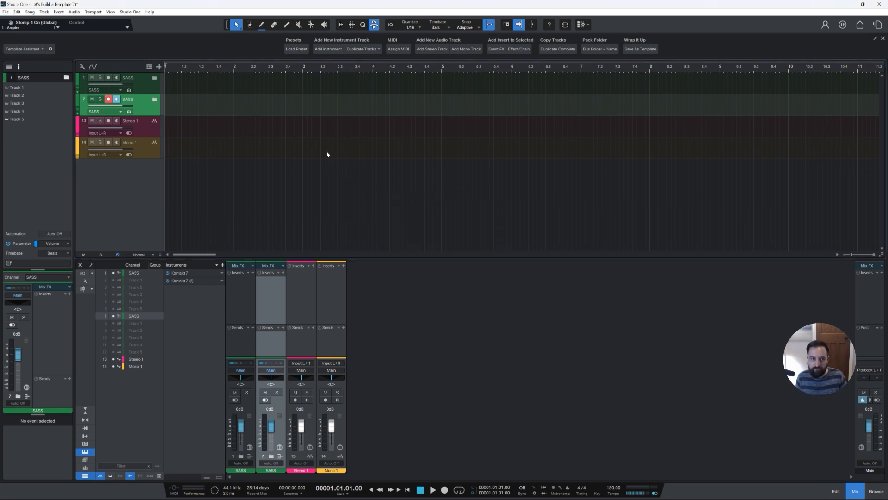
Step: Load the SASS track preset as a third folder, check its tracks' inserts, and leave the folders collapsed and disarmed
{"action": "left_click", "coordinate": [295, 50]}
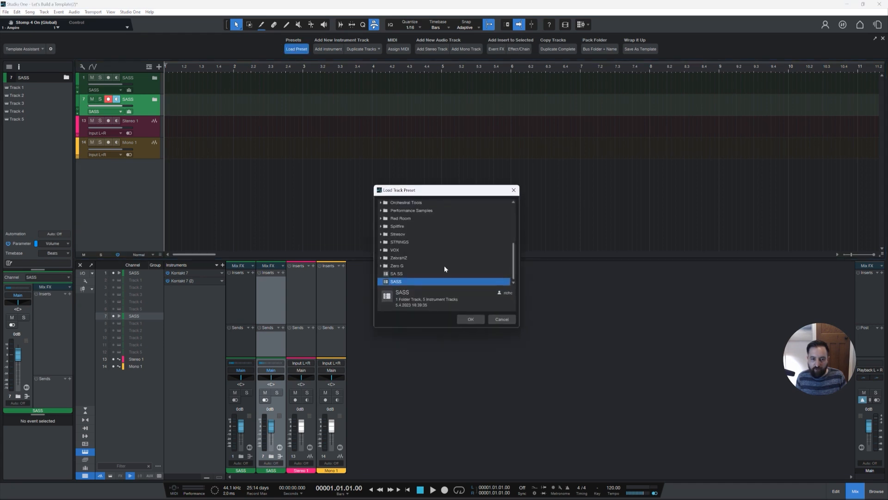
{"action": "left_click", "coordinate": [468, 318]}
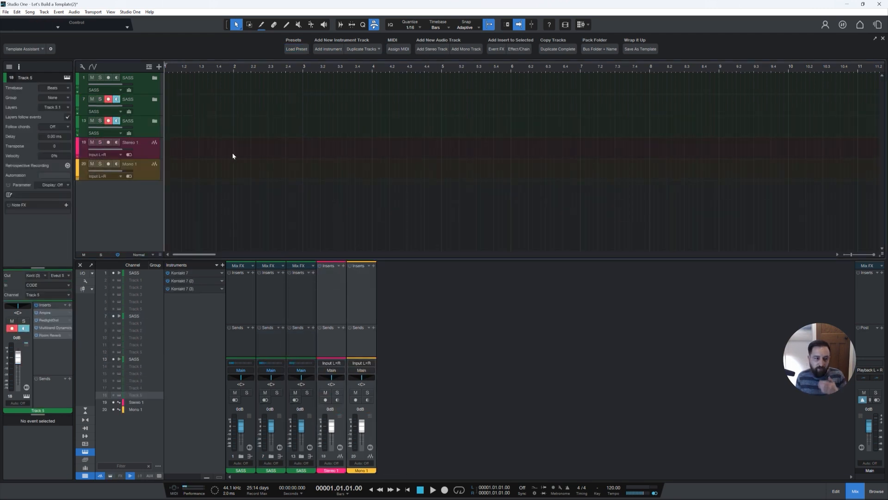
{"action": "left_click", "coordinate": [155, 122]}
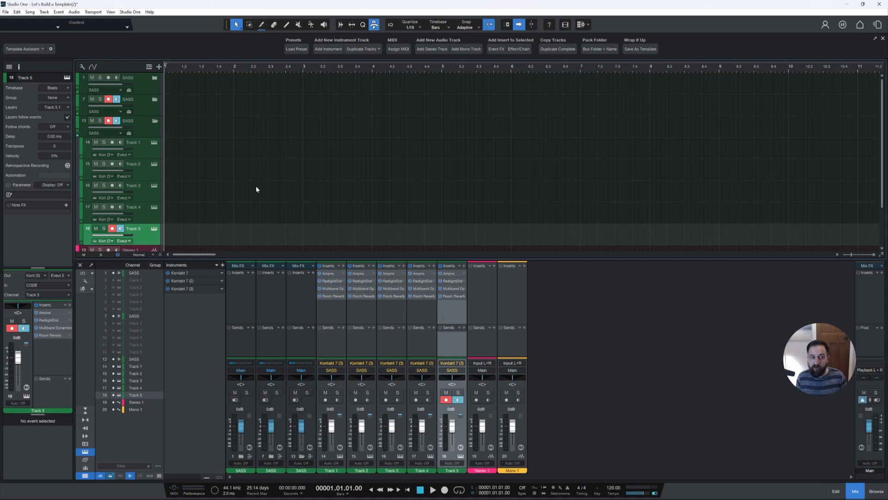
{"action": "left_click", "coordinate": [155, 121]}
{"action": "left_click", "coordinate": [108, 99]}
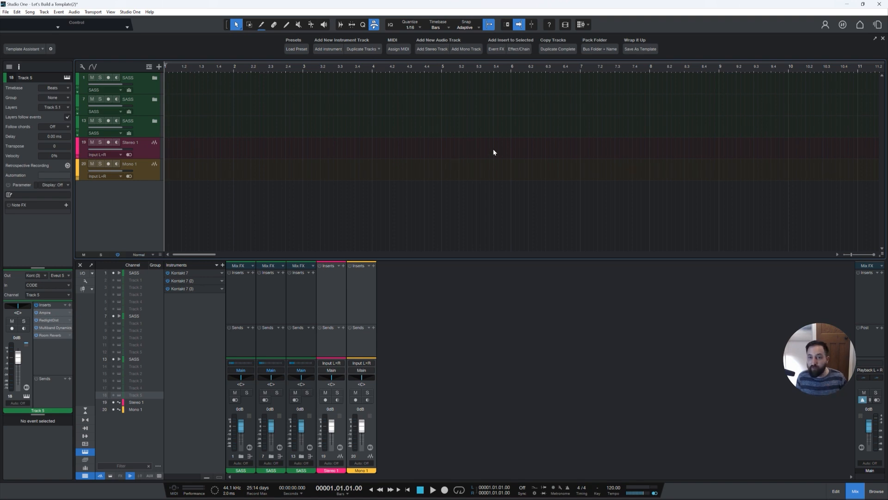
Step: Save the song as a template titled "Let's Build a Template" with subtitle "No" and description "It's up to you"
{"action": "left_click", "coordinate": [642, 51]}
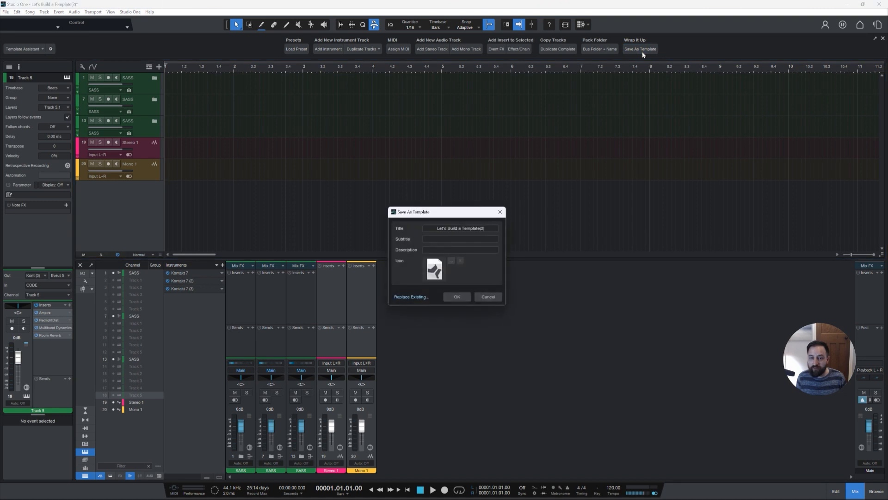
{"action": "left_click", "coordinate": [489, 228]}
{"action": "key", "text": "BackSpace"}
{"action": "key", "text": "BackSpace"}
{"action": "key", "text": "BackSpace"}
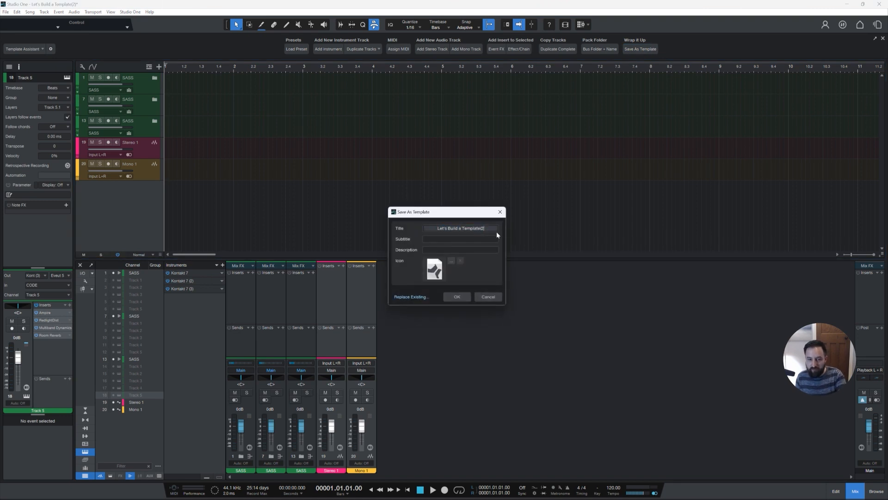
{"action": "left_click", "coordinate": [455, 240]}
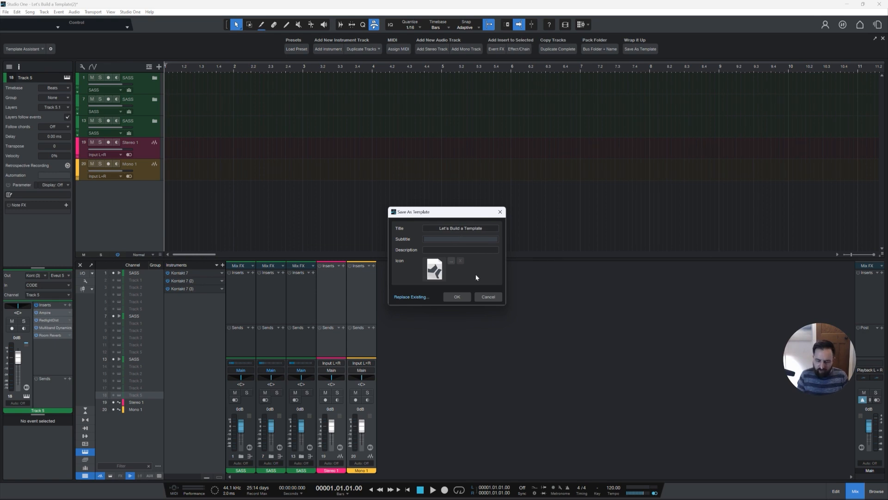
{"action": "type", "text": "No"}
{"action": "key", "text": "Tab"}
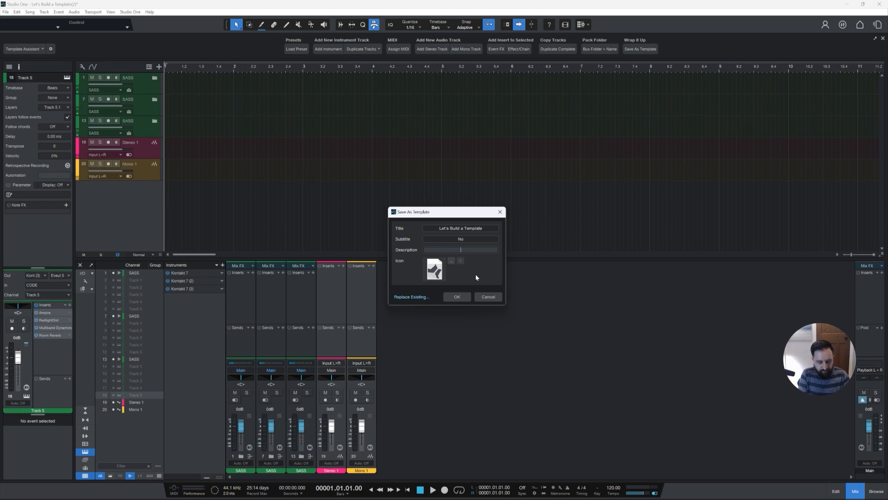
{"action": "type", "text": "It's up to you"}
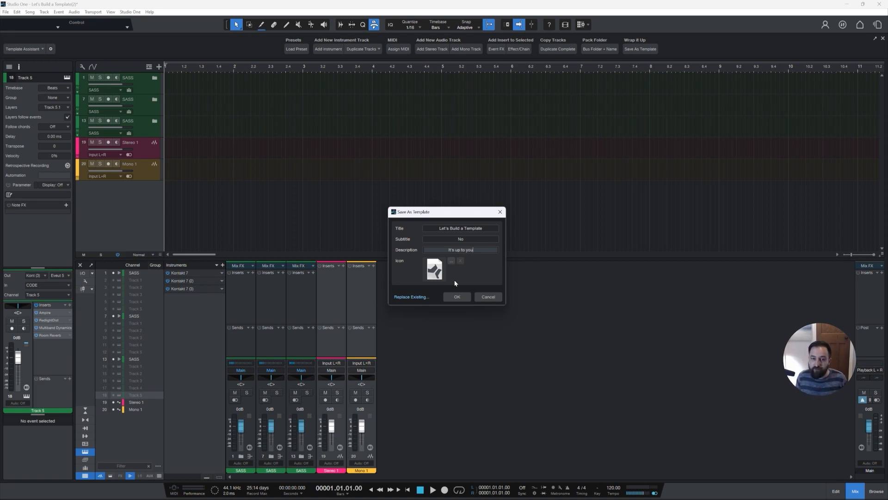
{"action": "left_click", "coordinate": [457, 296]}
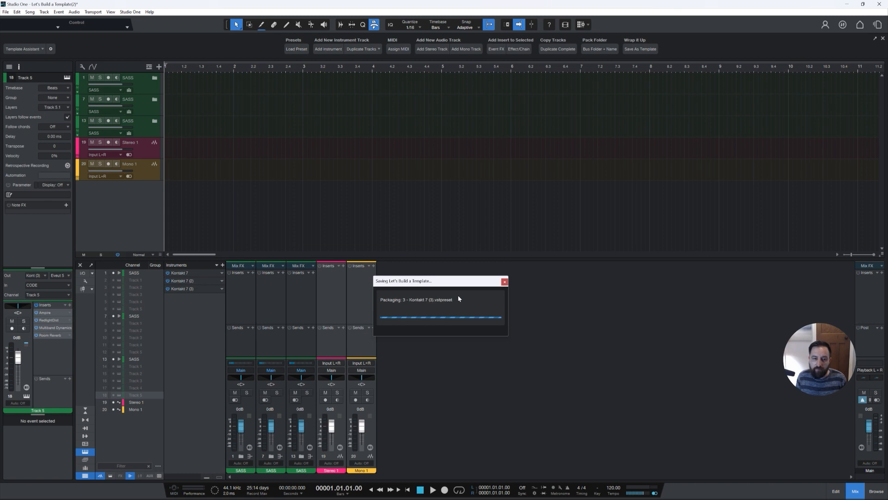
Step: From the Start page, create a new song based on the user template "Let's Build a Template"
{"action": "left_click", "coordinate": [861, 25]}
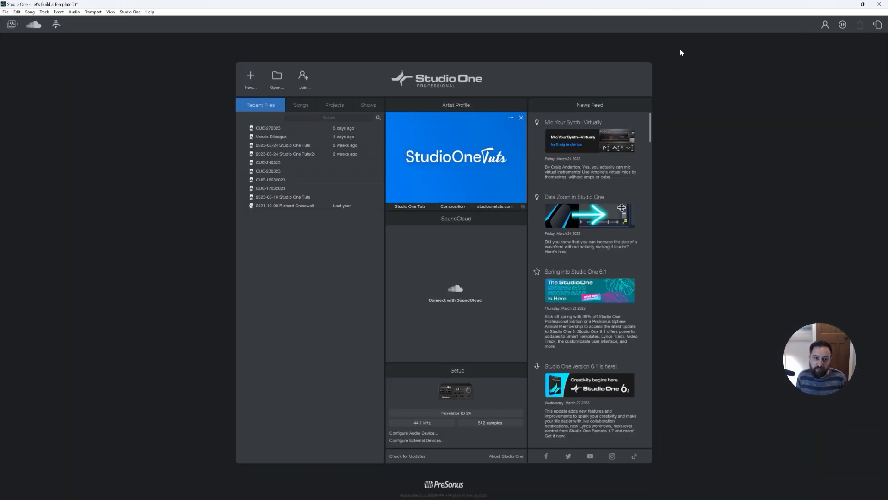
{"action": "left_click", "coordinate": [251, 79]}
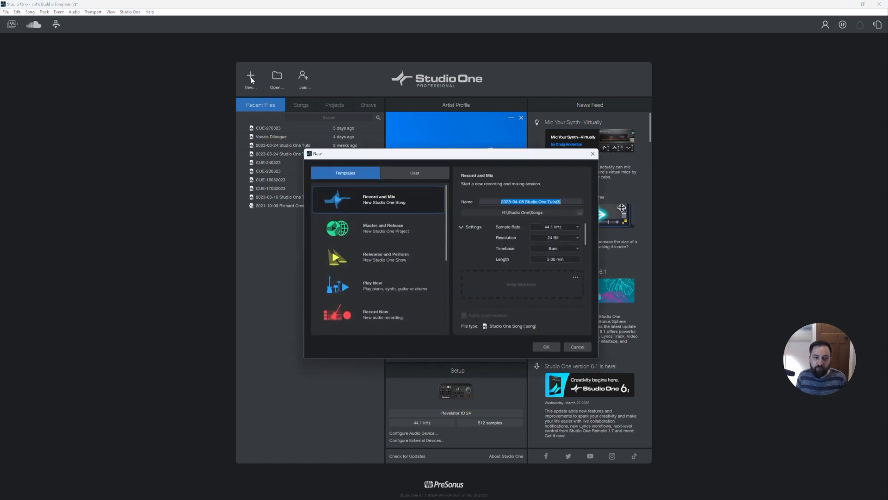
{"action": "left_click", "coordinate": [422, 168]}
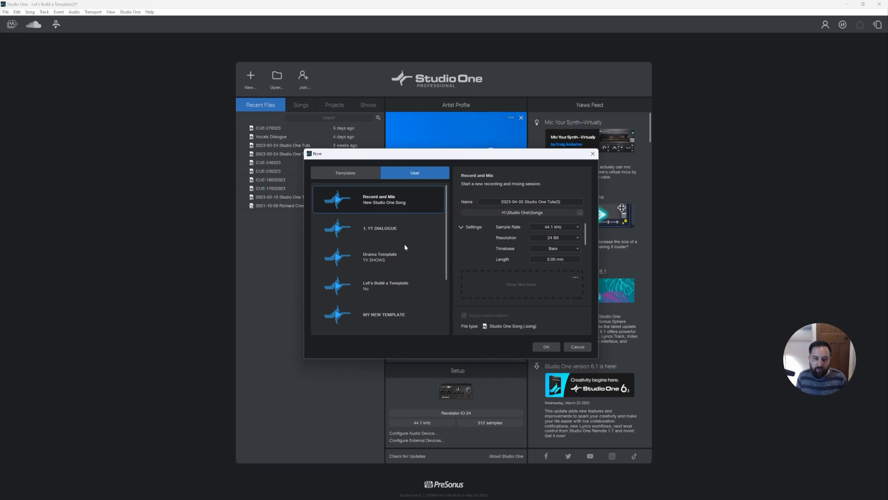
{"action": "left_click", "coordinate": [403, 287]}
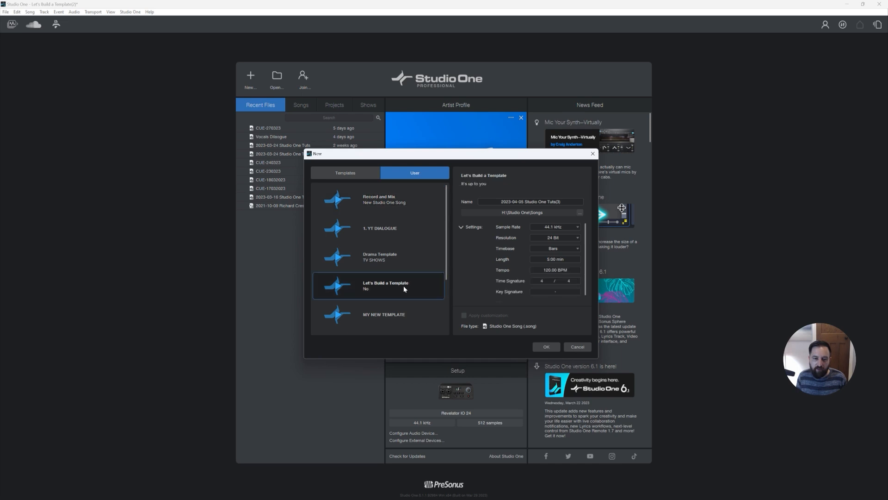
{"action": "left_click", "coordinate": [537, 346]}
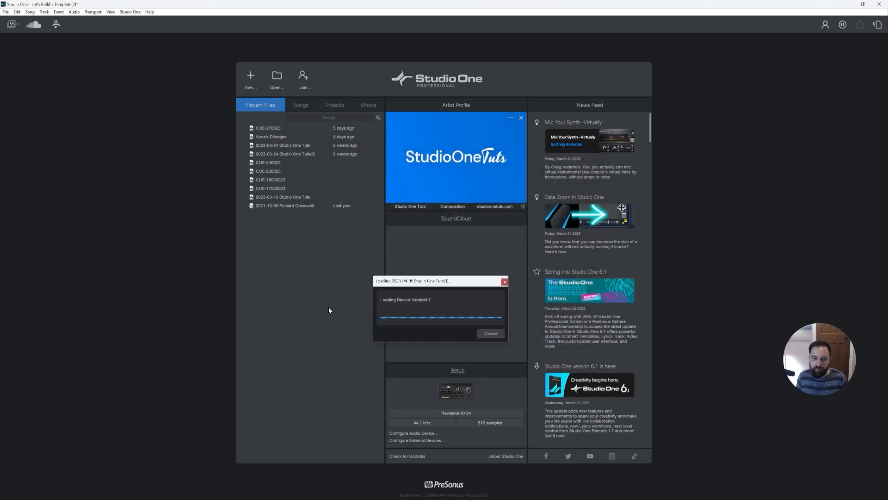